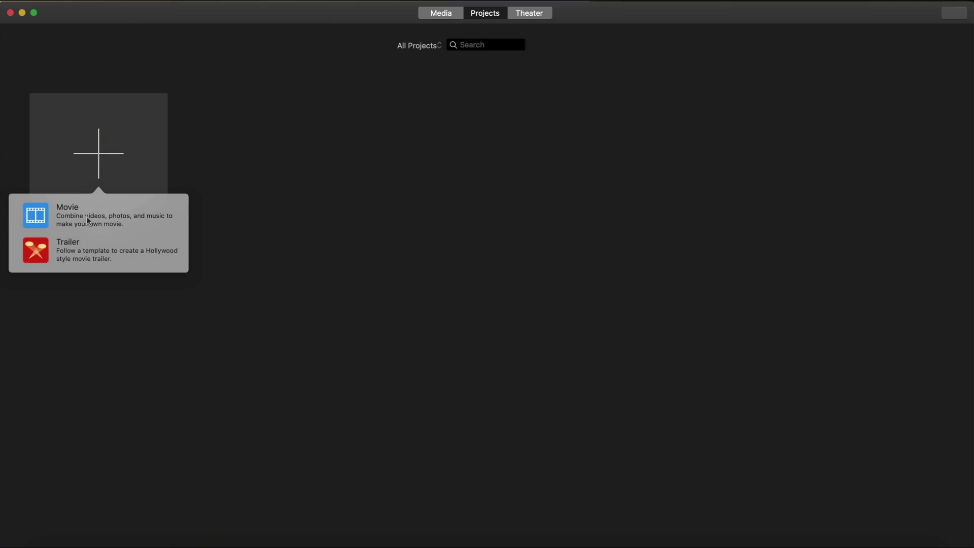
Step: Create a new movie in iMovie Library 2 so the empty My Movie editor opens
left_click(87, 219)
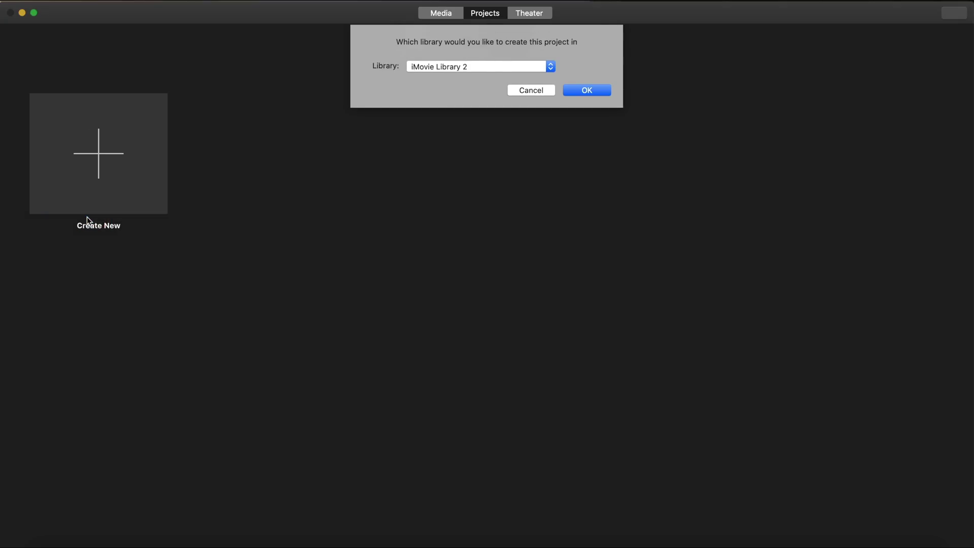
key("Return")
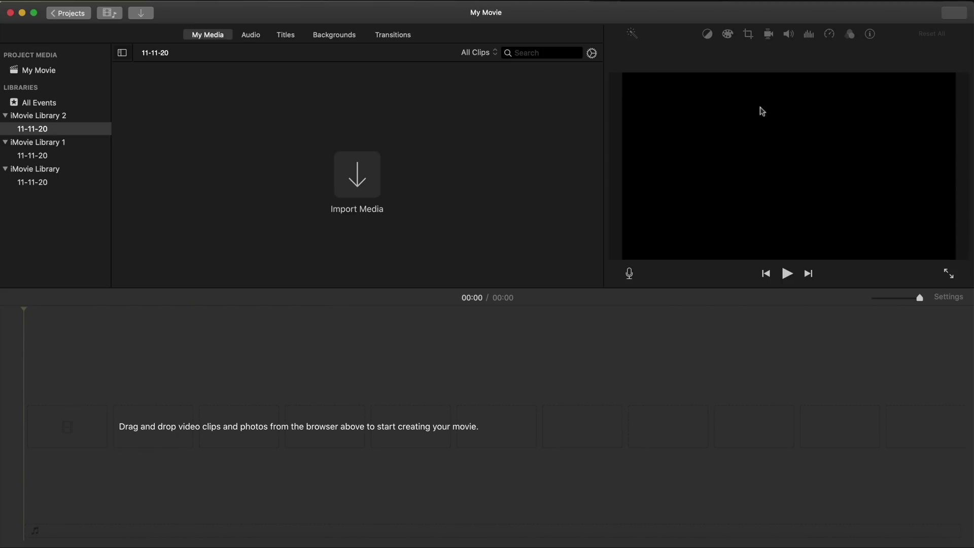
left_click(738, 103)
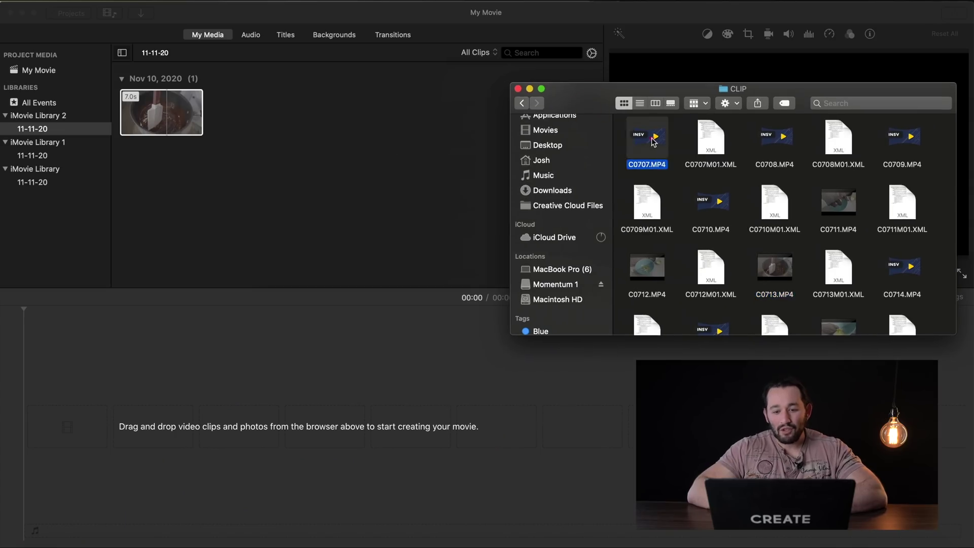
Step: Drag C0707.MP4 into the library, dismiss the 'No importable files' alert, and return to the clip folder
left_click_drag(656, 143, 274, 145)
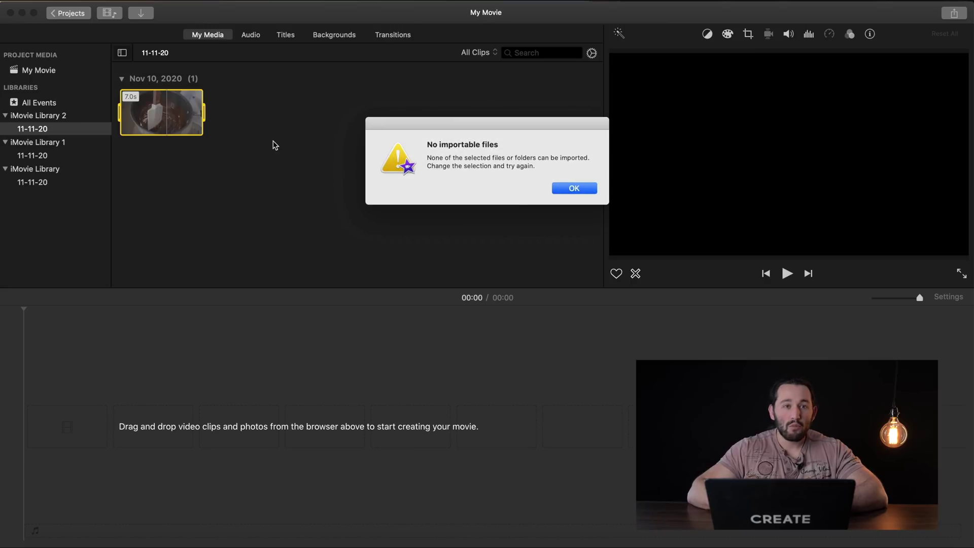
left_click(562, 190)
mouse_move(120, 113)
left_mouse_down()
mouse_move(151, 120)
mouse_move(112, 117)
left_mouse_up()
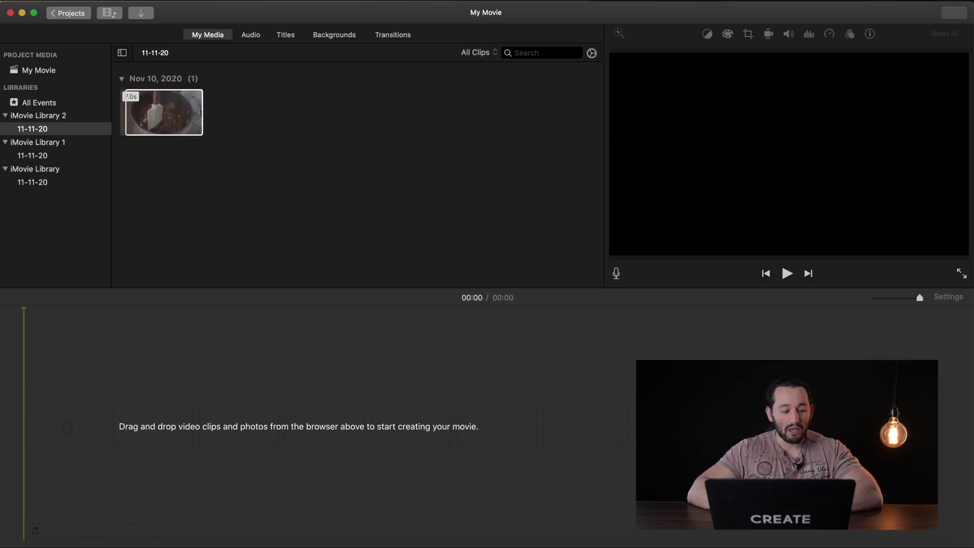
key("super+Tab")
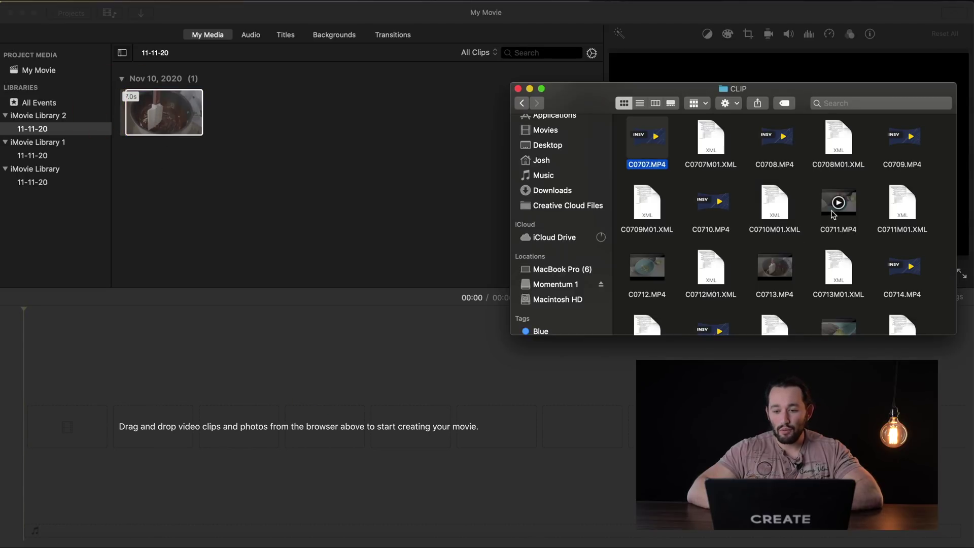
Step: Import clips C0711, C0712 and C0713 from Finder into the event
left_click(837, 201)
left_click(781, 263, "super")
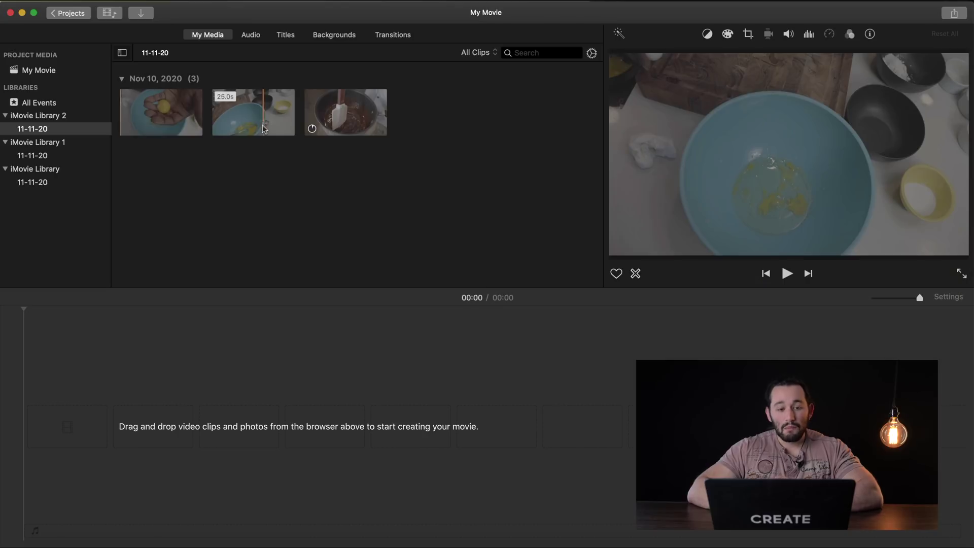
left_click(257, 125)
Step: Trim the clip ranges and add an 18-second part of the egg clip to the timeline
left_click_drag(213, 117, 256, 122)
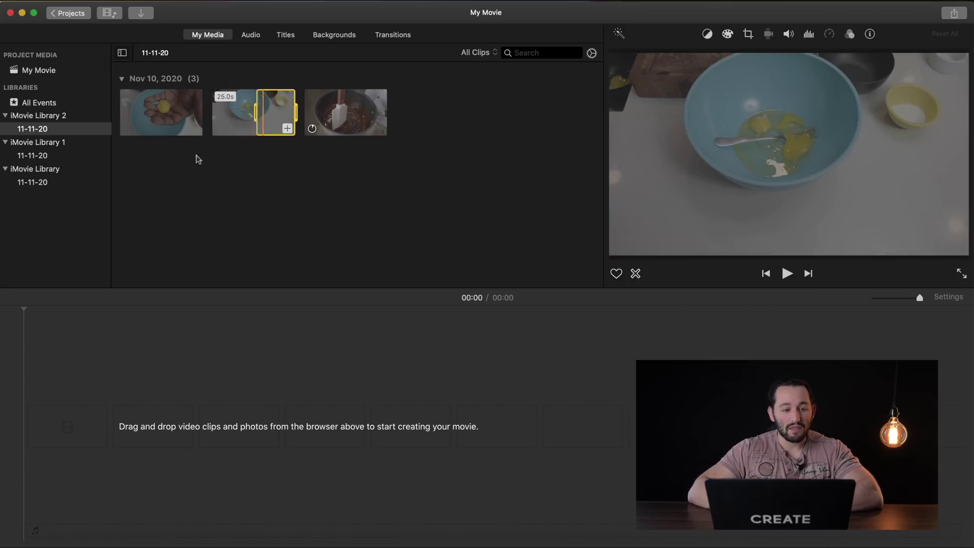
left_click(151, 114)
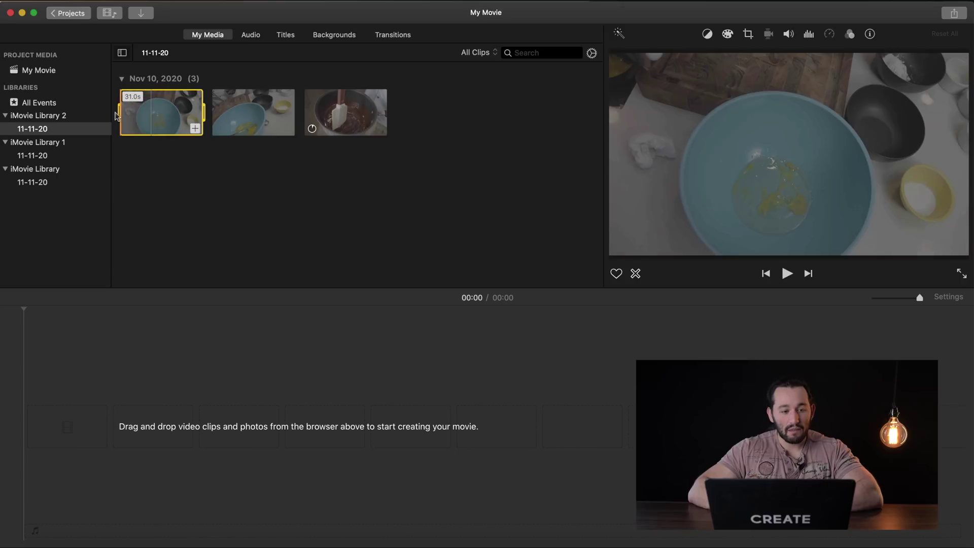
left_click_drag(118, 114, 72, 431)
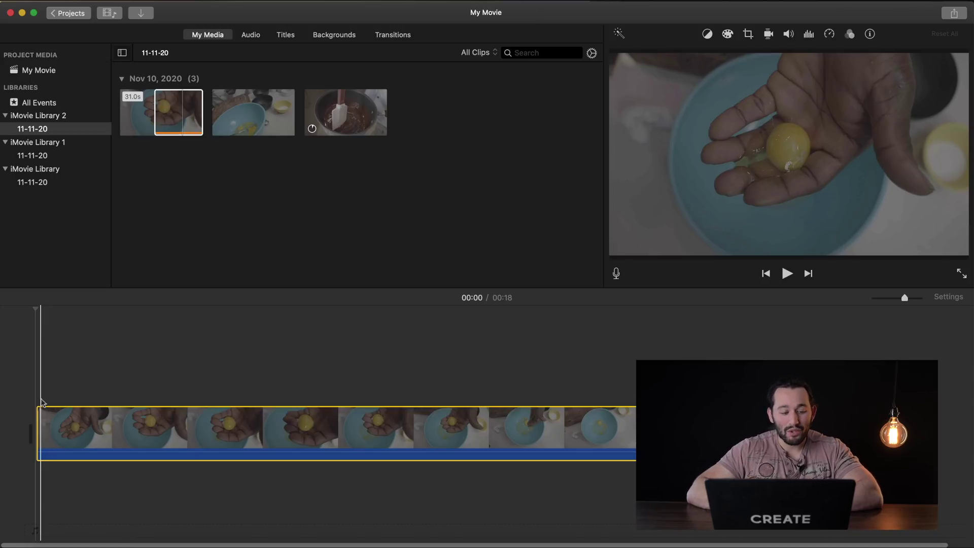
Step: Play the movie from the timeline's start for a few seconds, then stop it
left_click(35, 401)
key("space")
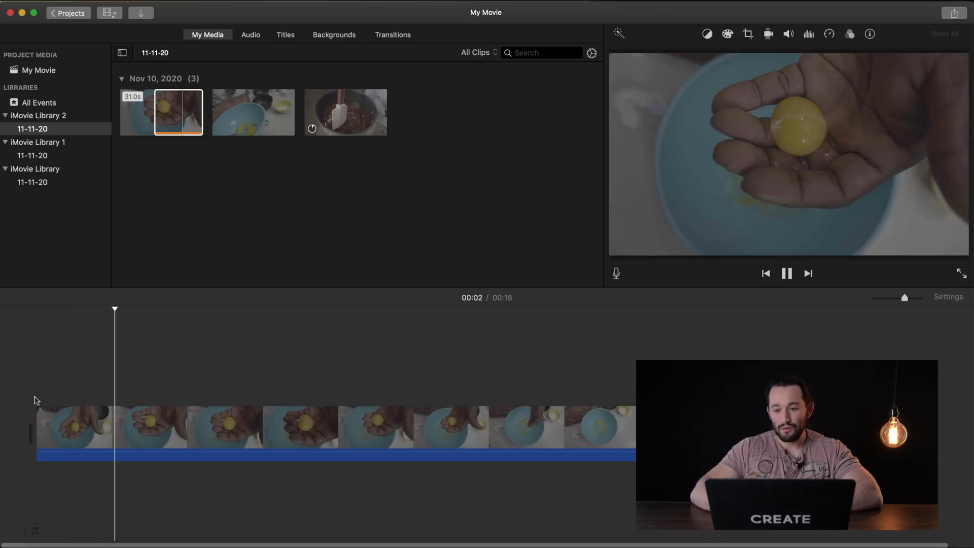
key("space")
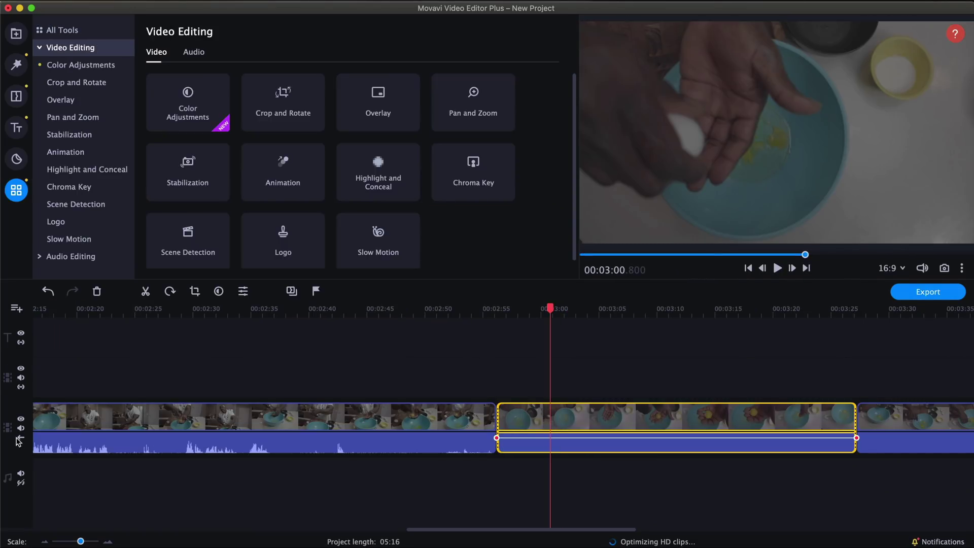
Step: Move the bowl clip to the overlay track at 02:45 and start the following clip at 03:16
left_click_drag(549, 414, 427, 336)
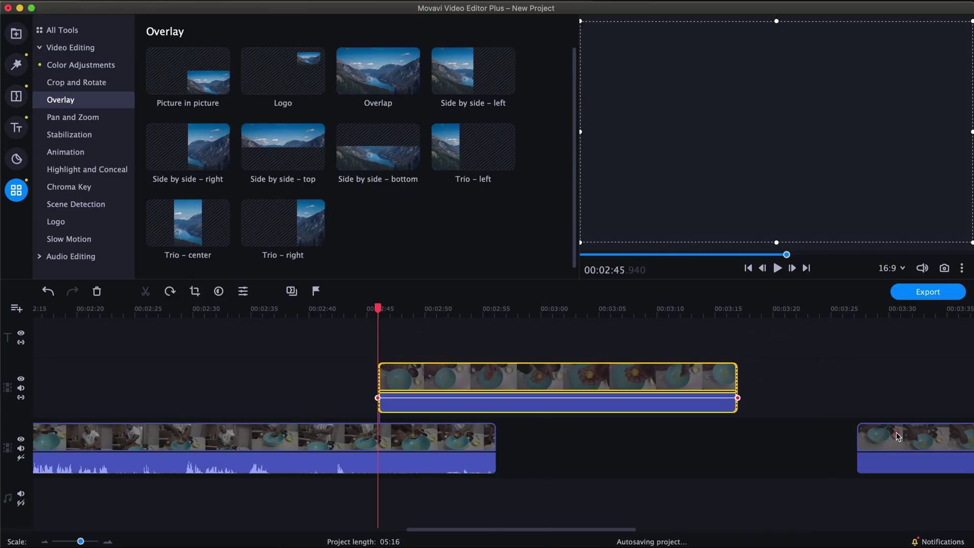
left_click_drag(880, 442, 780, 436)
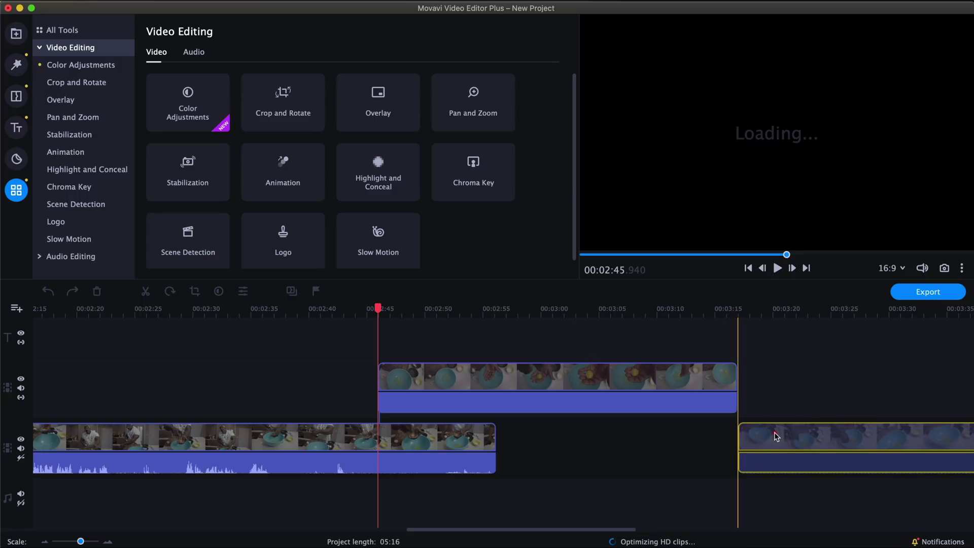
left_click_drag(774, 436, 774, 436)
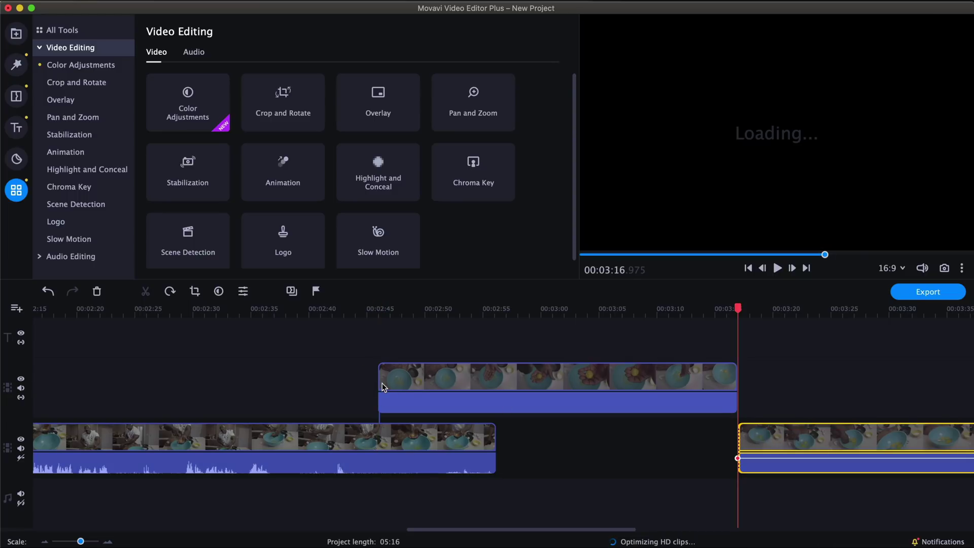
left_click(382, 387)
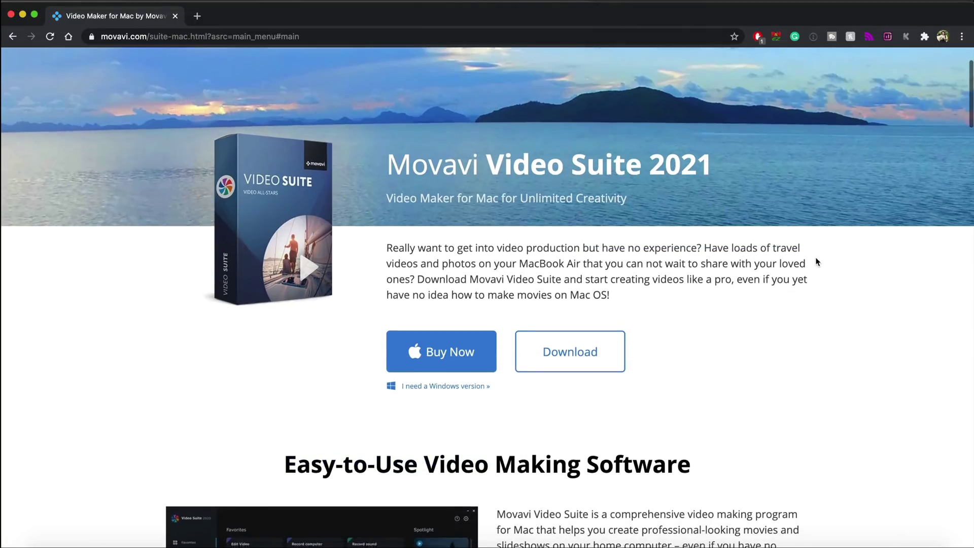
Step: Scroll down through the Movavi Video Suite 2021 for Mac product page
scroll(817, 261, "down", 3)
scroll(817, 261, "down", 5)
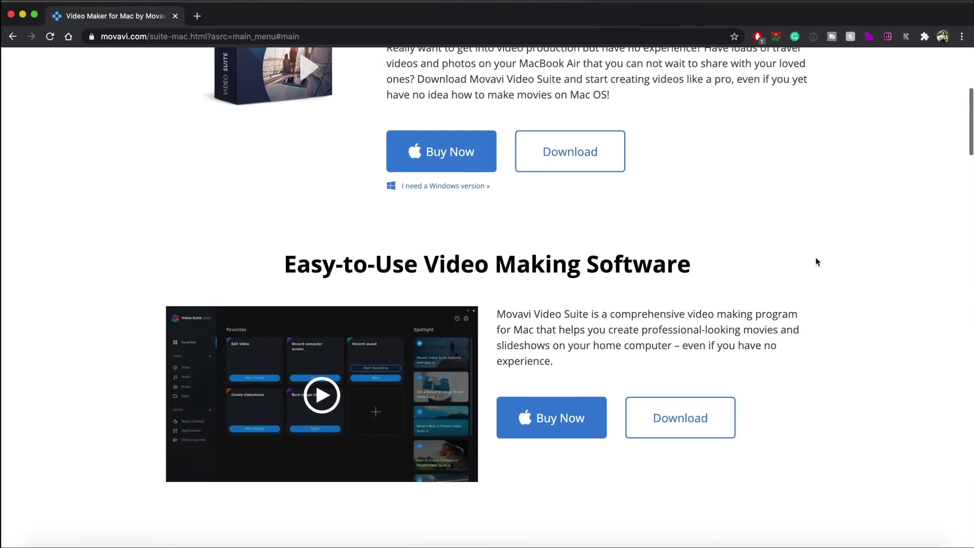
scroll(816, 261, "down", 5)
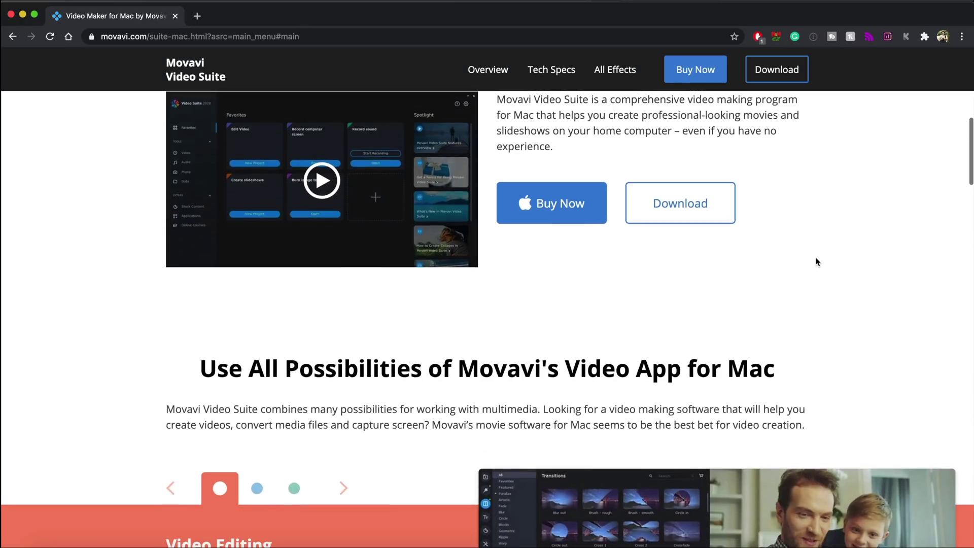
scroll(816, 261, "down", 5)
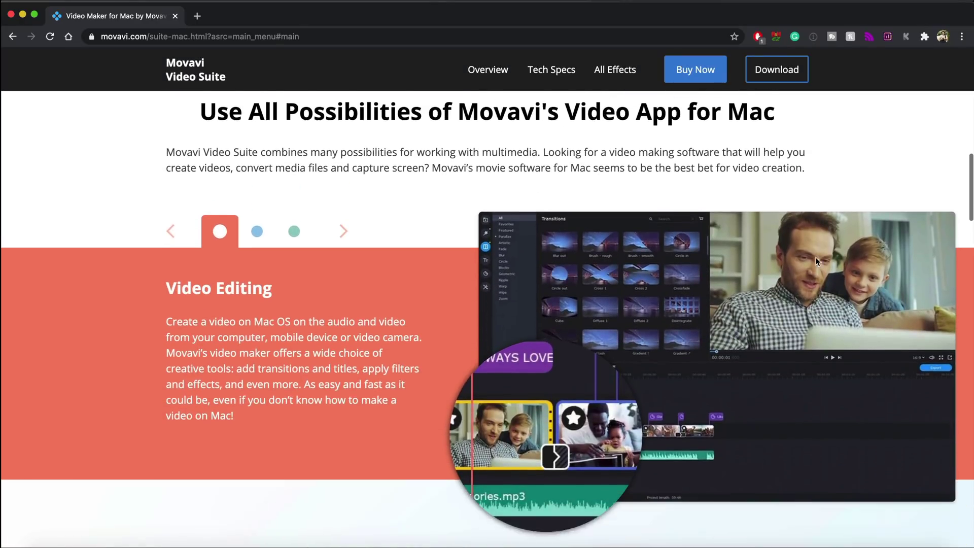
scroll(816, 261, "down", 5)
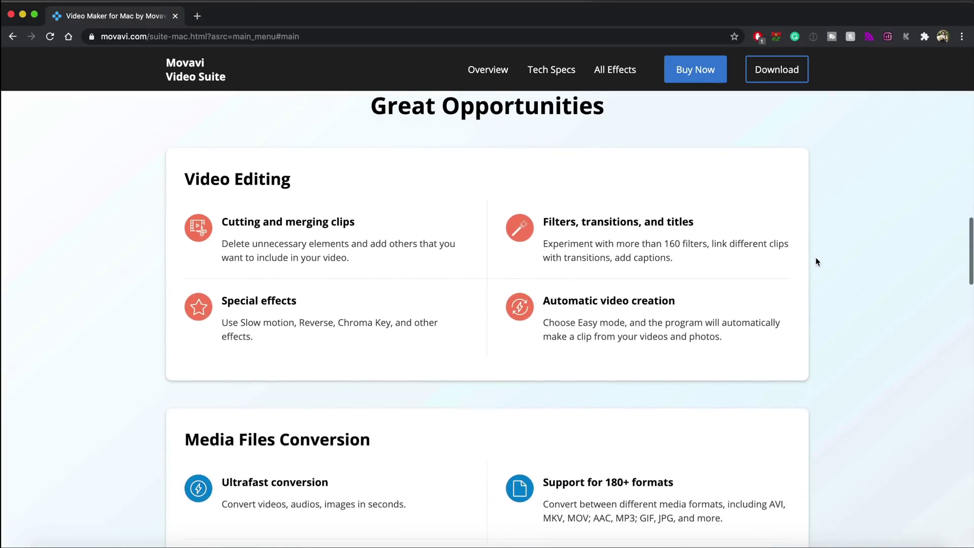
scroll(816, 261, "down", 5)
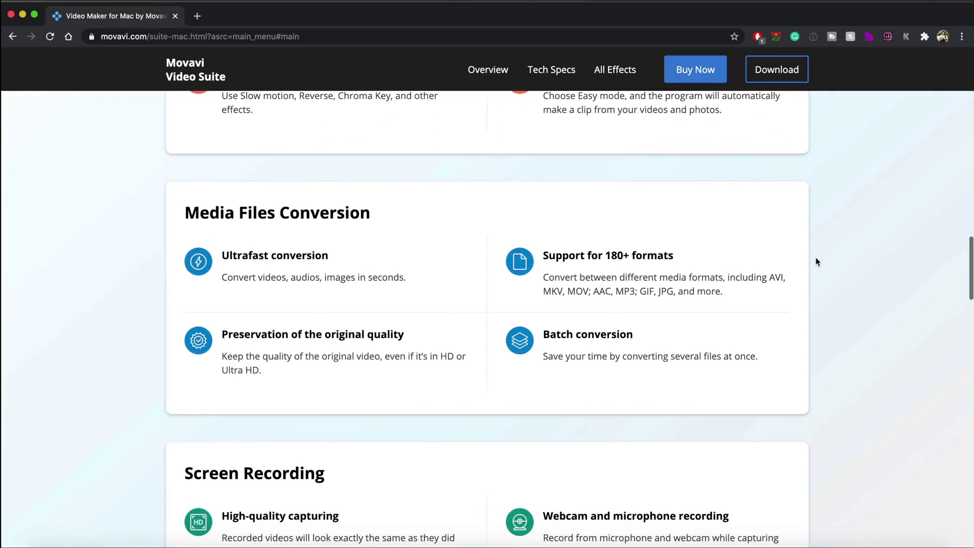
scroll(816, 261, "down", 4)
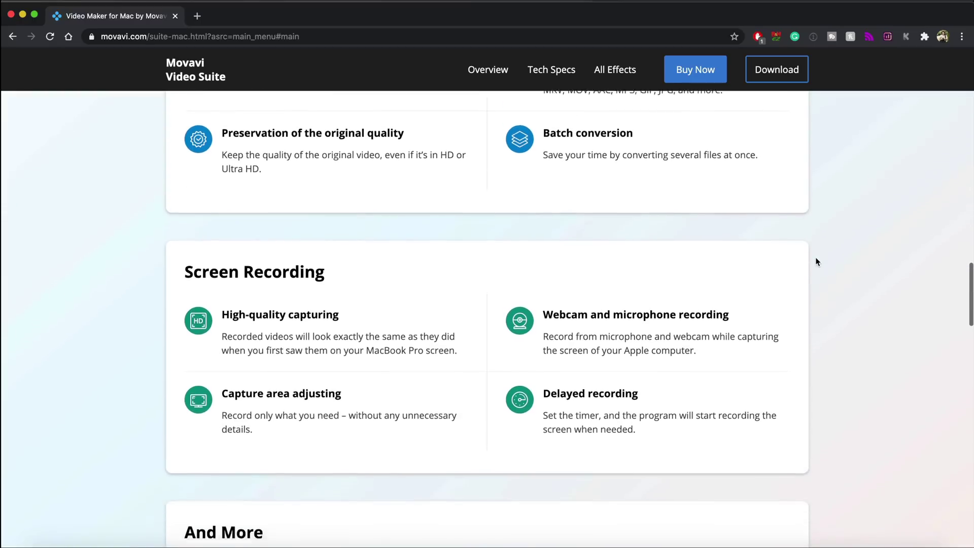
scroll(817, 261, "down", 4)
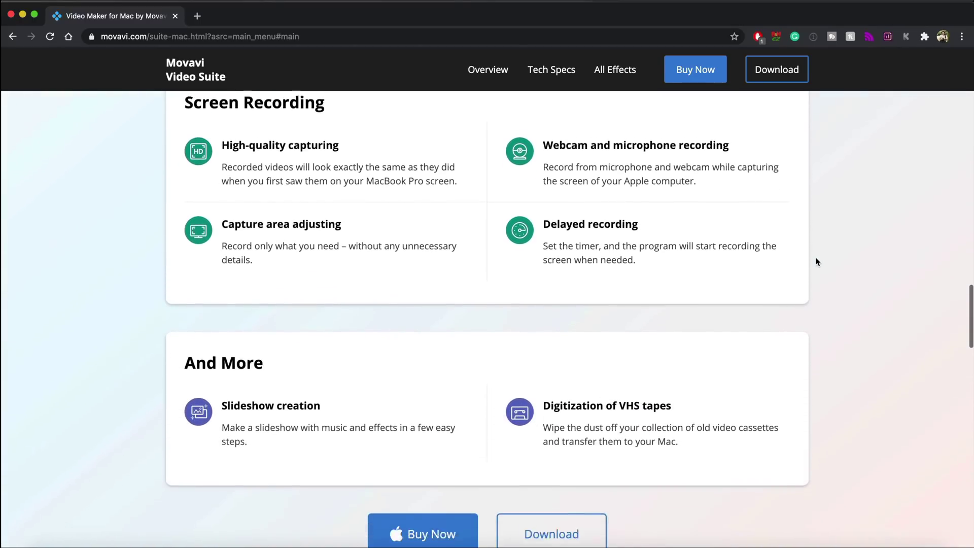
scroll(817, 261, "down", 2)
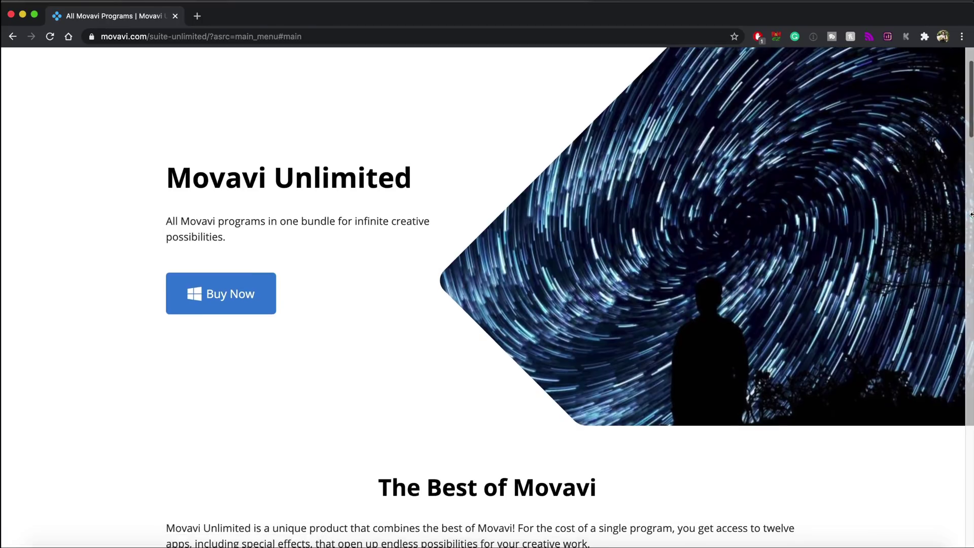
scroll(970, 214, "down", 3)
scroll(971, 216, "down", 2)
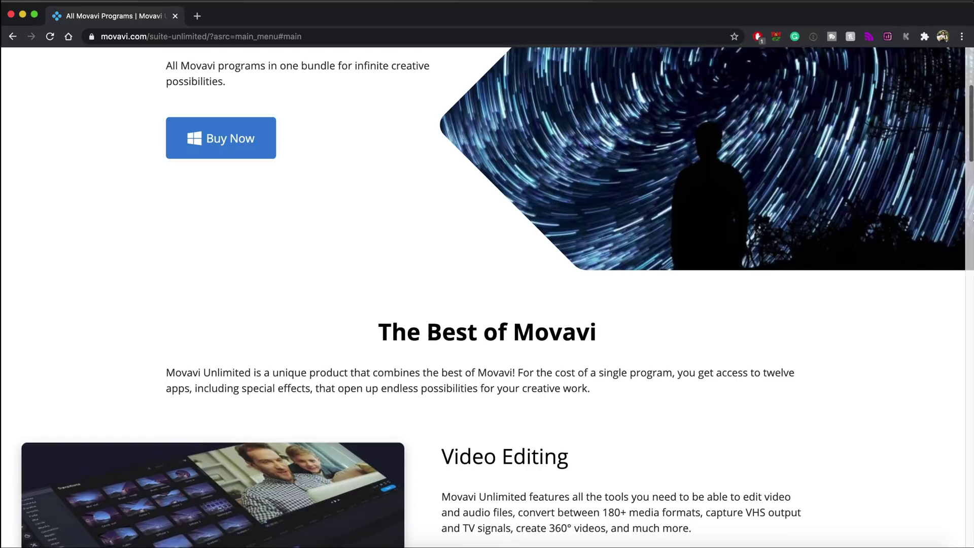
scroll(971, 215, "down", 3)
scroll(972, 217, "down", 3)
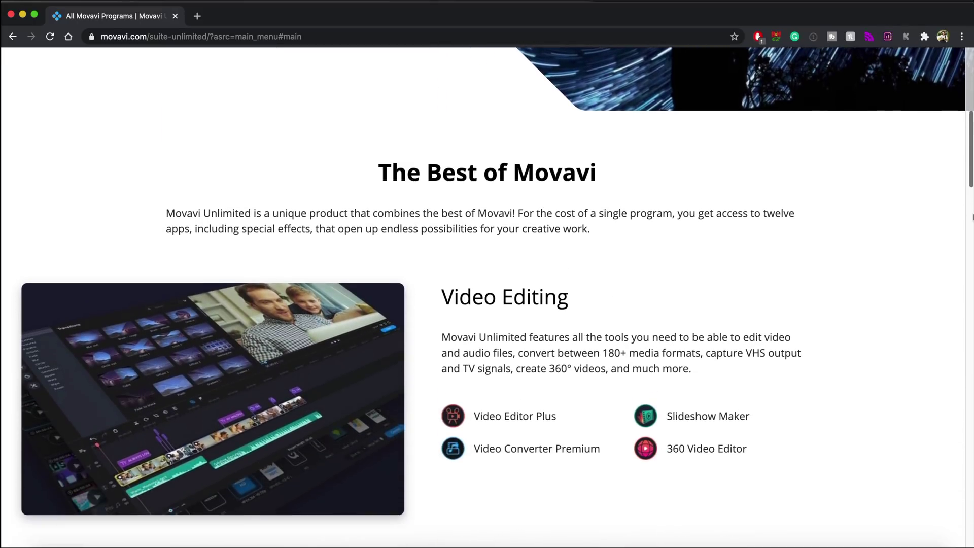
scroll(972, 217, "down", 5)
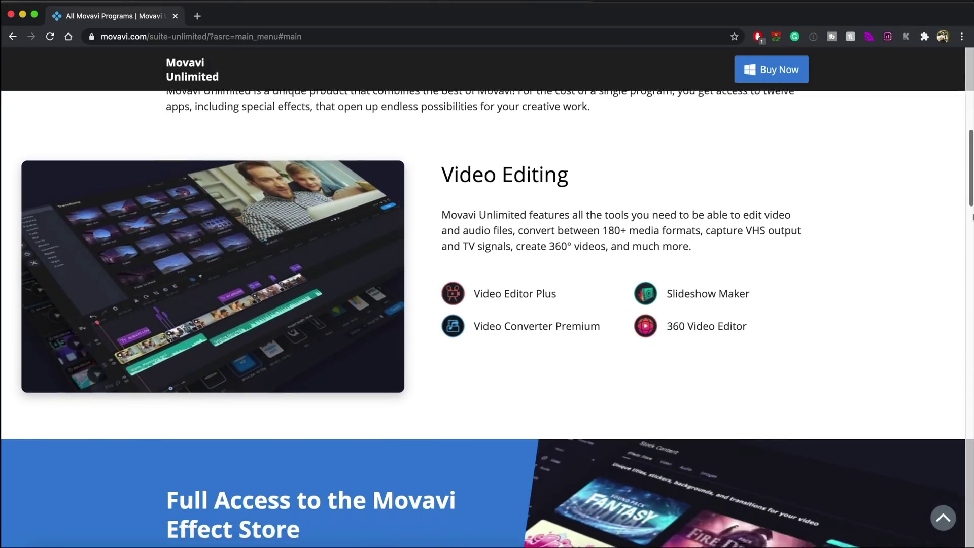
scroll(972, 217, "down", 2)
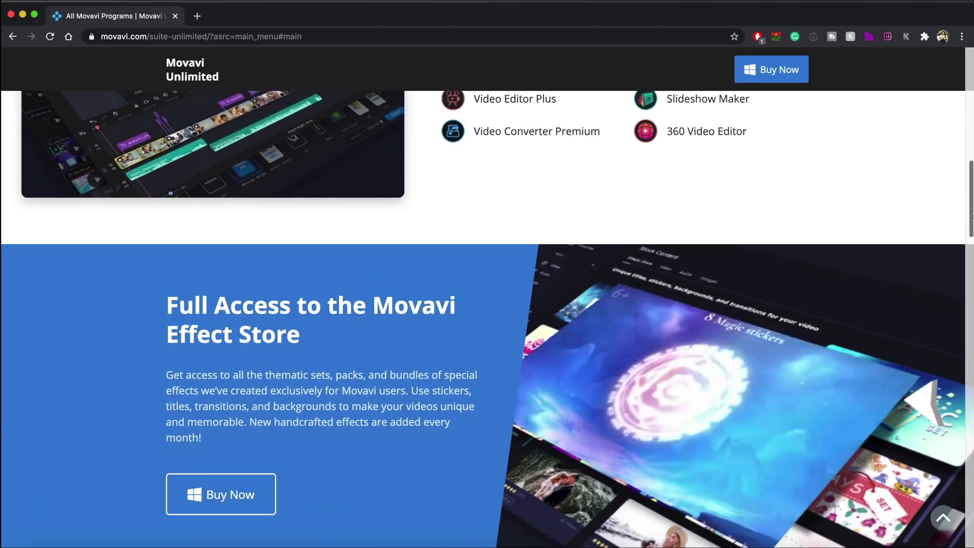
scroll(972, 217, "down", 1)
scroll(972, 217, "down", 3)
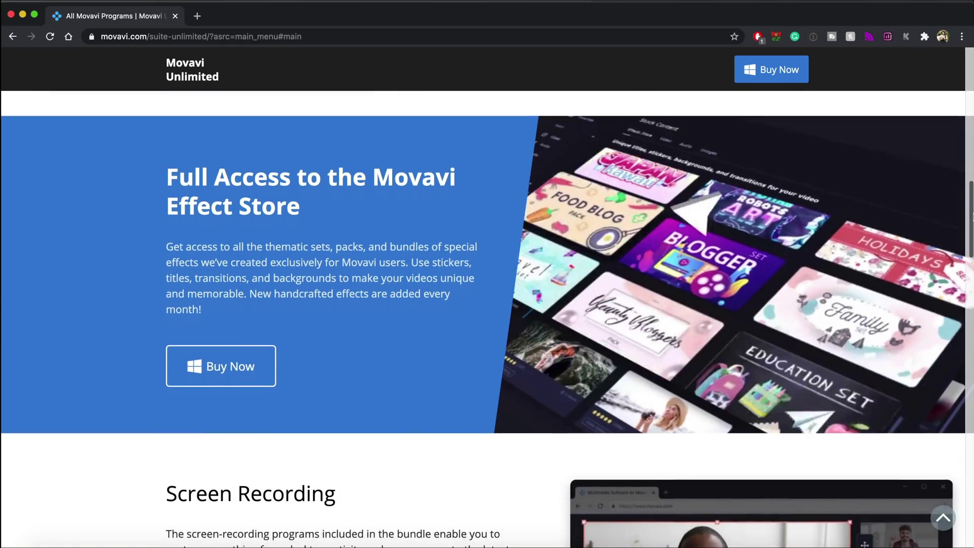
scroll(971, 217, "down", 3)
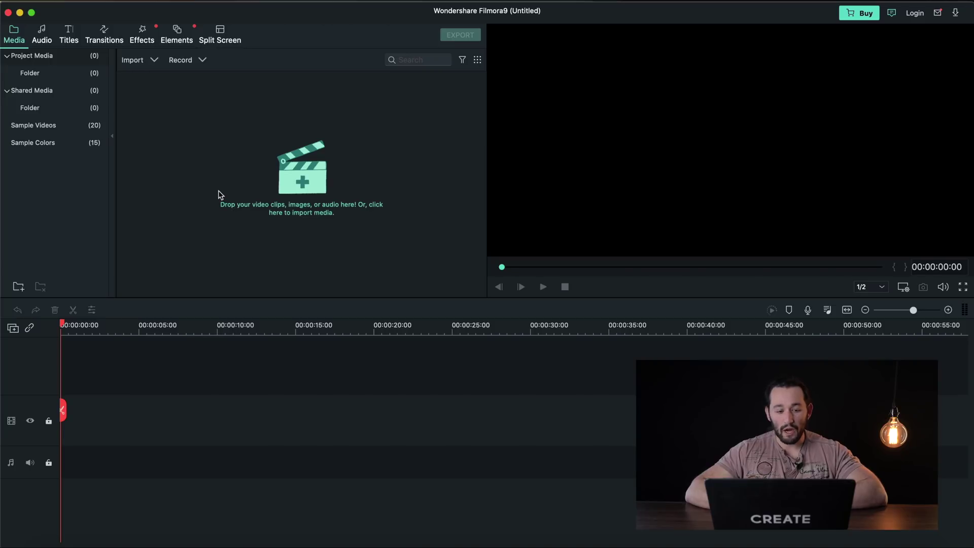
Step: Select C0711, C0712 and C0713 in Finder and drag them into Filmora's media library
left_click(56, 544)
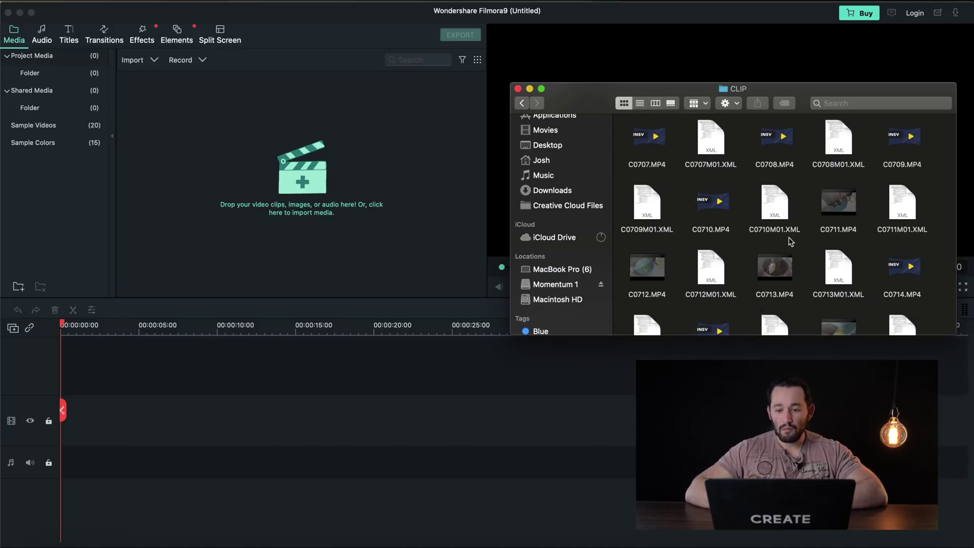
left_click(824, 212)
left_click(647, 266, "super")
left_click(775, 266, "super")
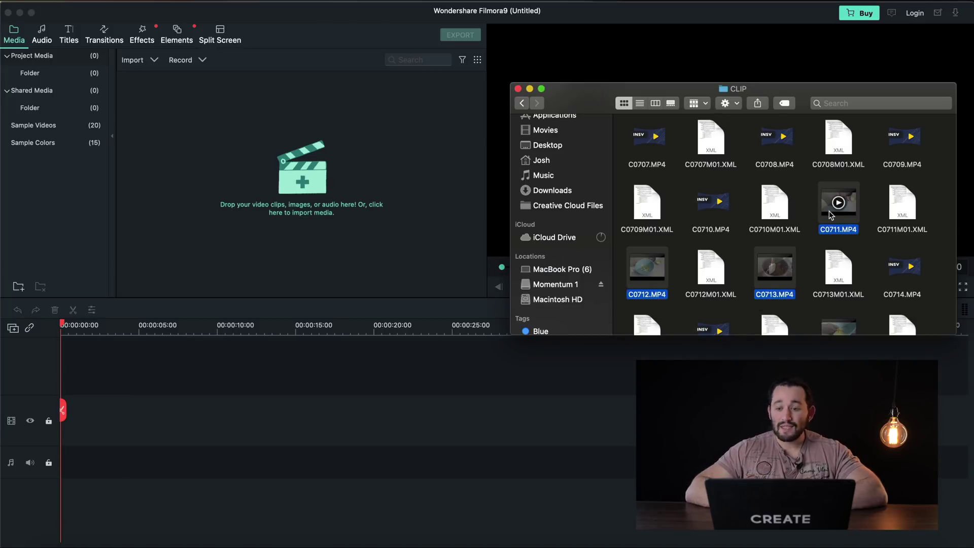
left_click_drag(838, 200, 296, 160)
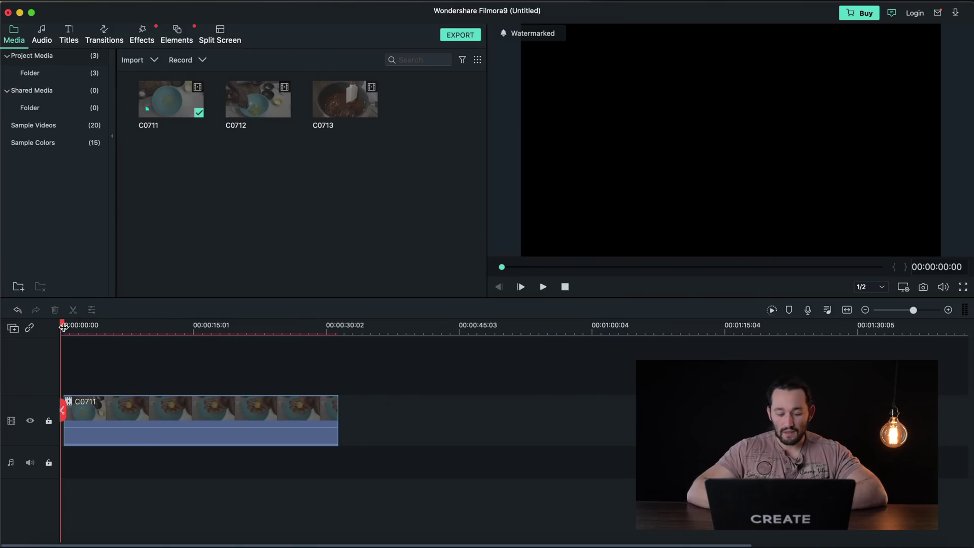
Step: Review C0711 with playback, then split it at 00:00:03:50
key("space")
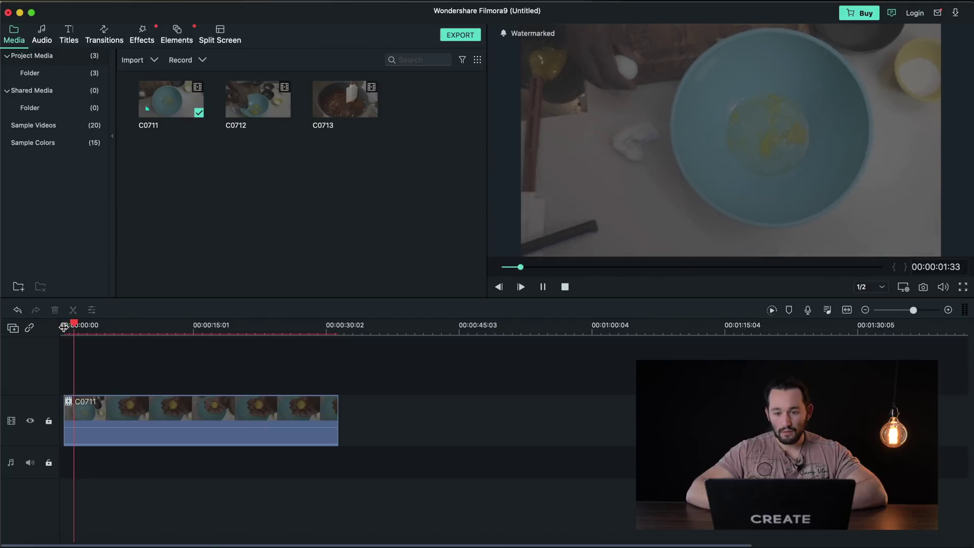
key("space")
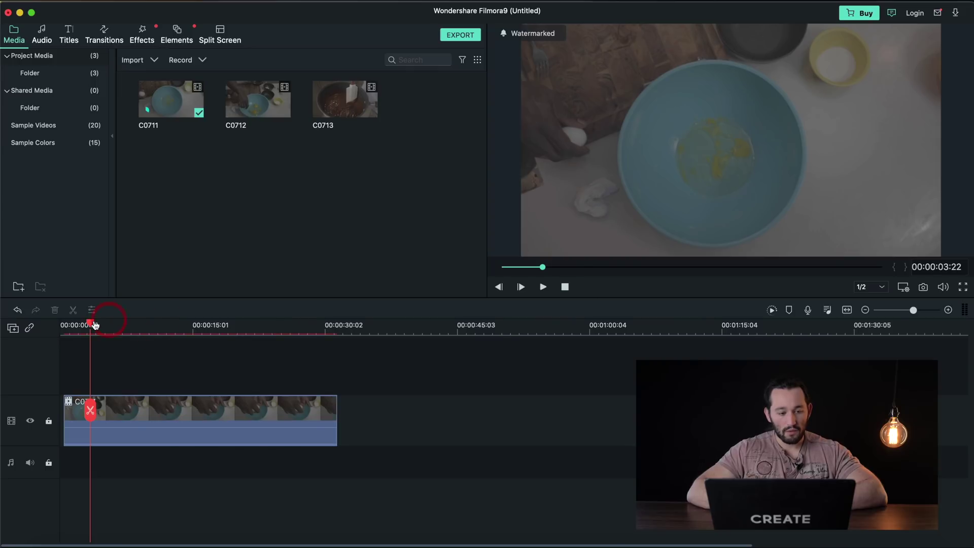
key("space")
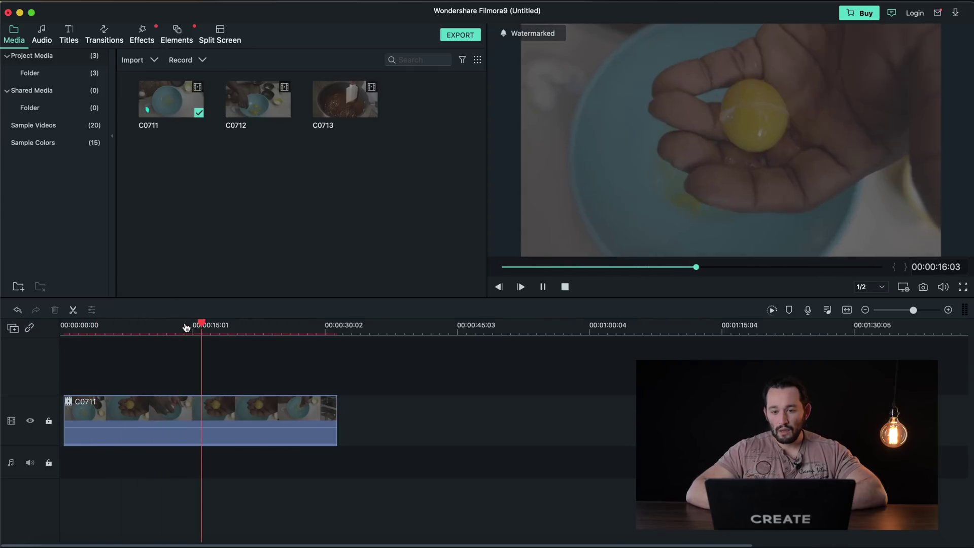
key("space")
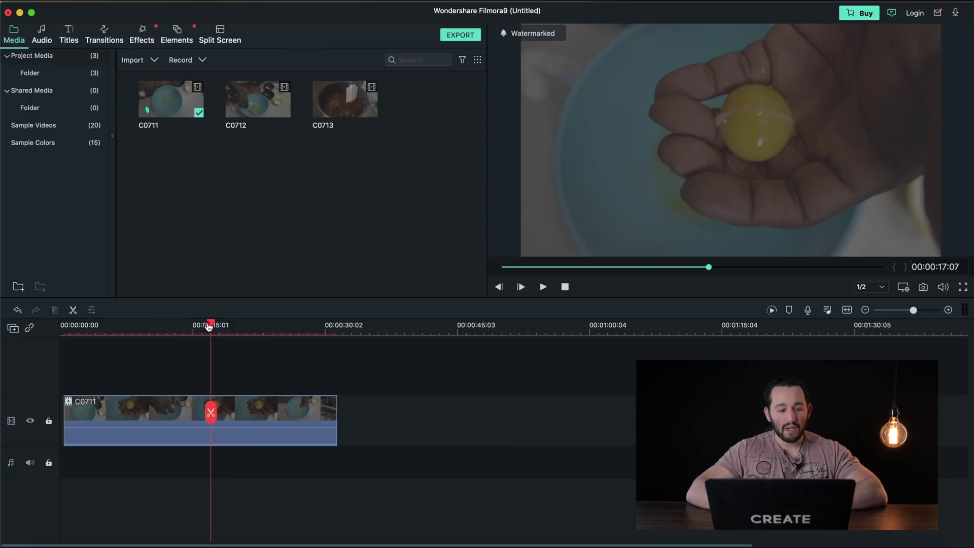
left_click_drag(208, 326, 178, 328)
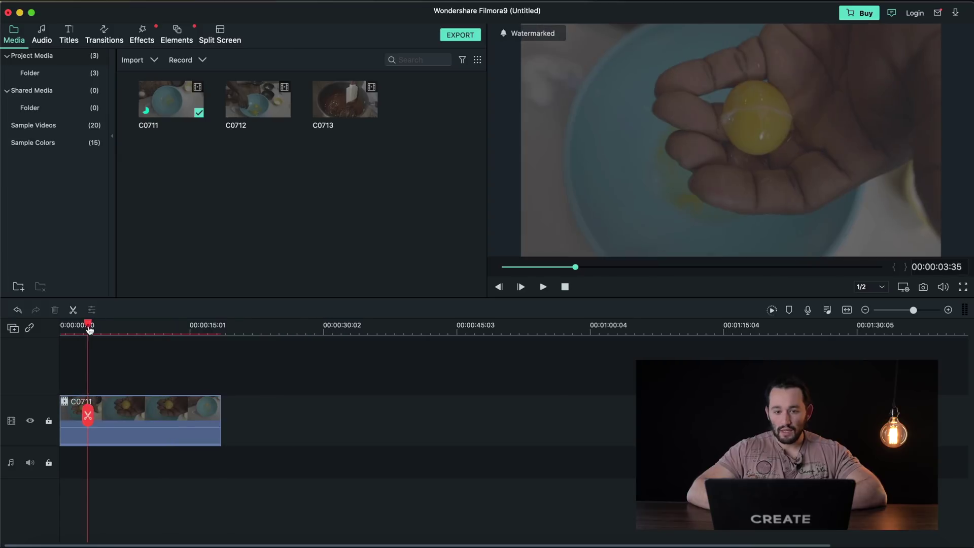
mouse_move(87, 329)
left_mouse_down()
mouse_move(102, 328)
mouse_move(91, 330)
left_mouse_up()
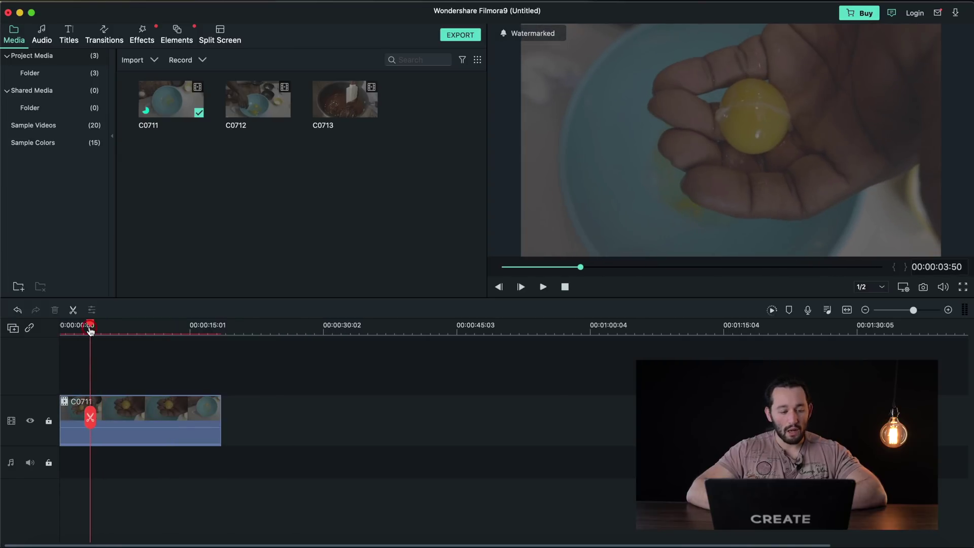
left_click(90, 417)
Step: Select the second clip piece and open Advanced Color Tuning for it
left_click(129, 419)
key("ctrl+e")
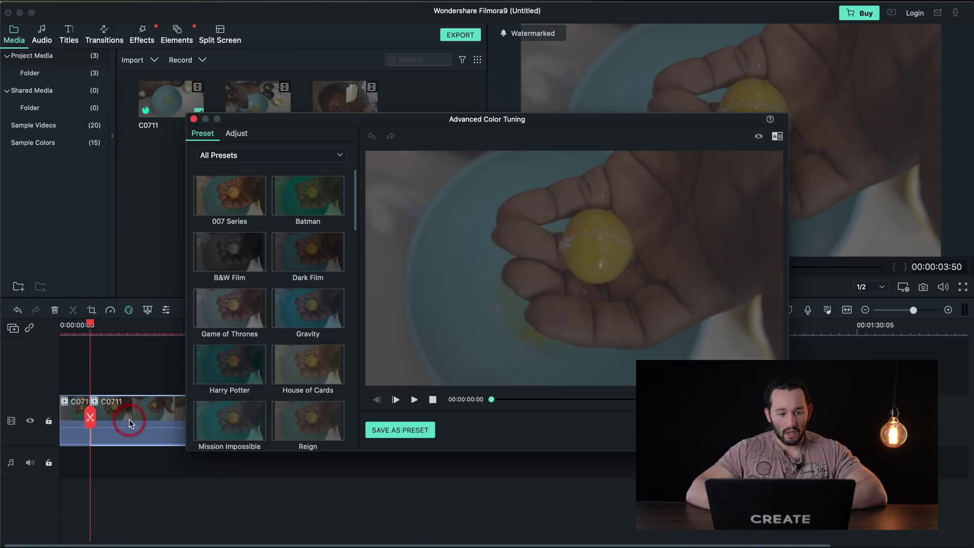
scroll(312, 258, "down", 3)
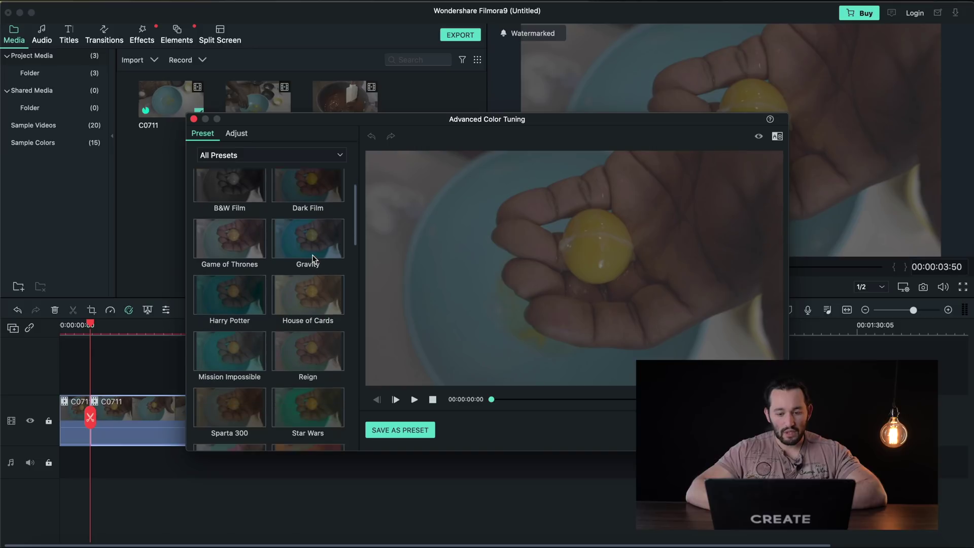
scroll(314, 259, "up", 1)
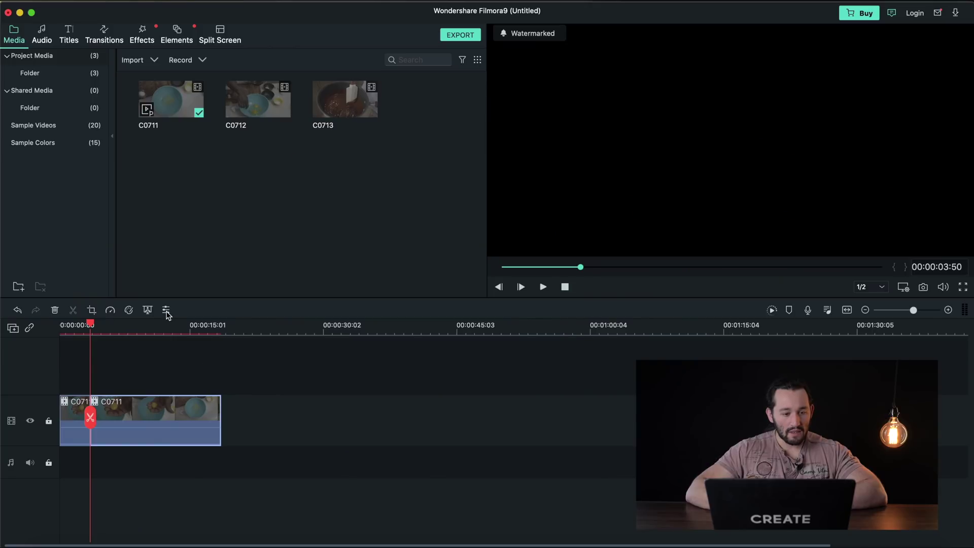
Step: In the clip's Color settings, set saturation to 48 and contrast to 32
left_click(167, 311)
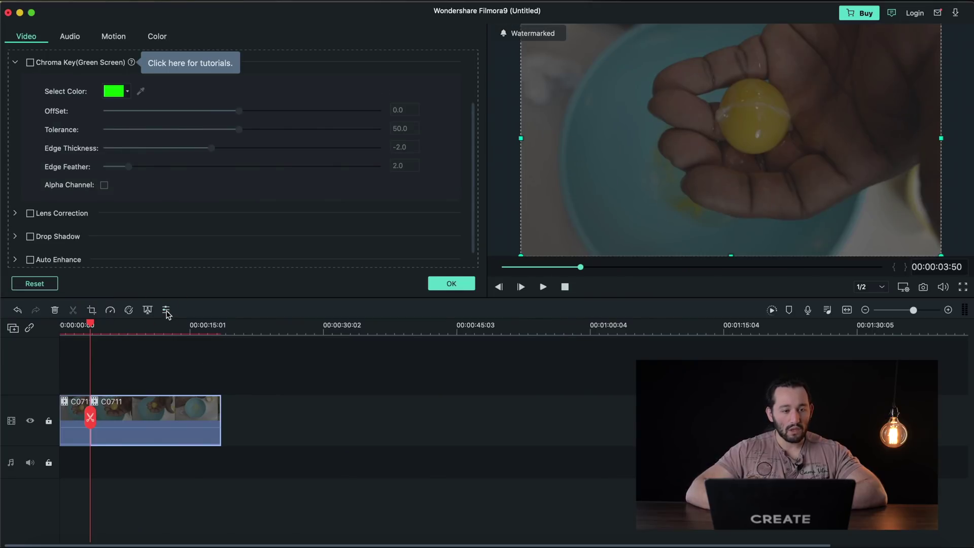
left_click(157, 37)
scroll(260, 146, "down", 5)
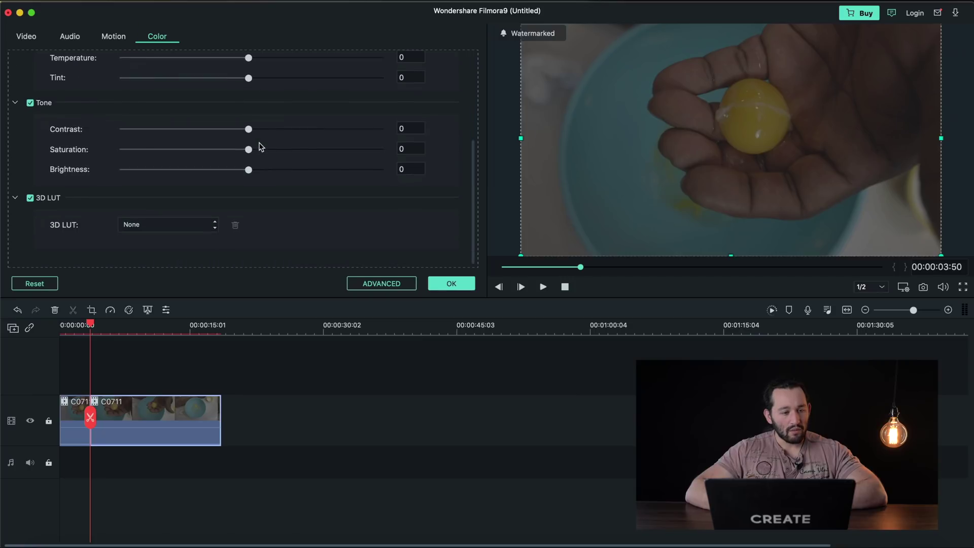
scroll(261, 147, "up", 1)
left_click_drag(248, 156, 311, 157)
left_click_drag(248, 135, 290, 141)
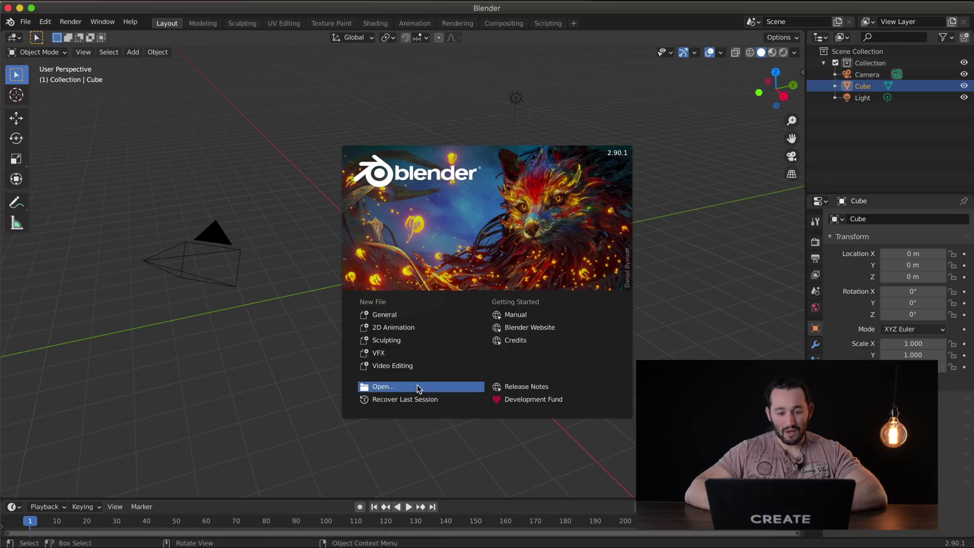
Step: Create a Video Editing file from Blender's splash screen and open a Finder Recents window
left_click(413, 367)
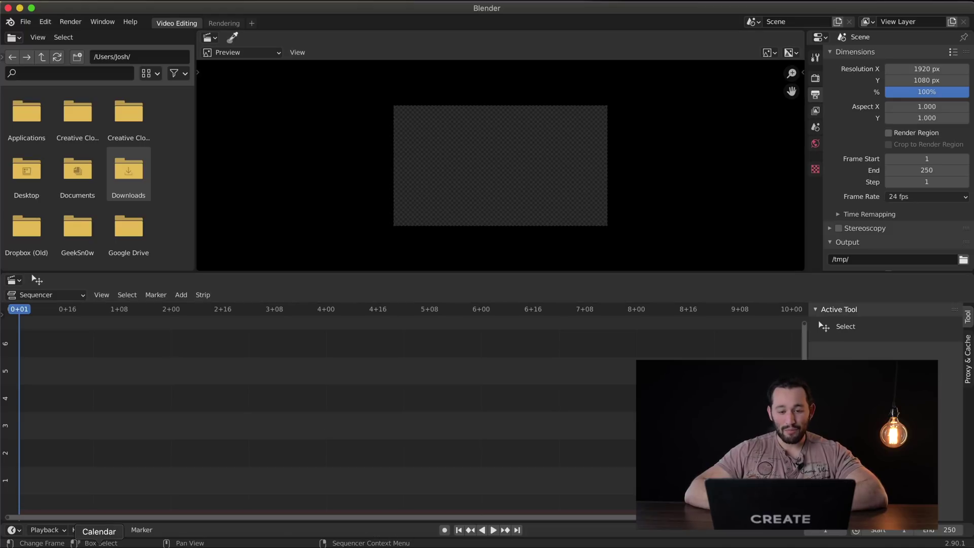
left_click(100, 544)
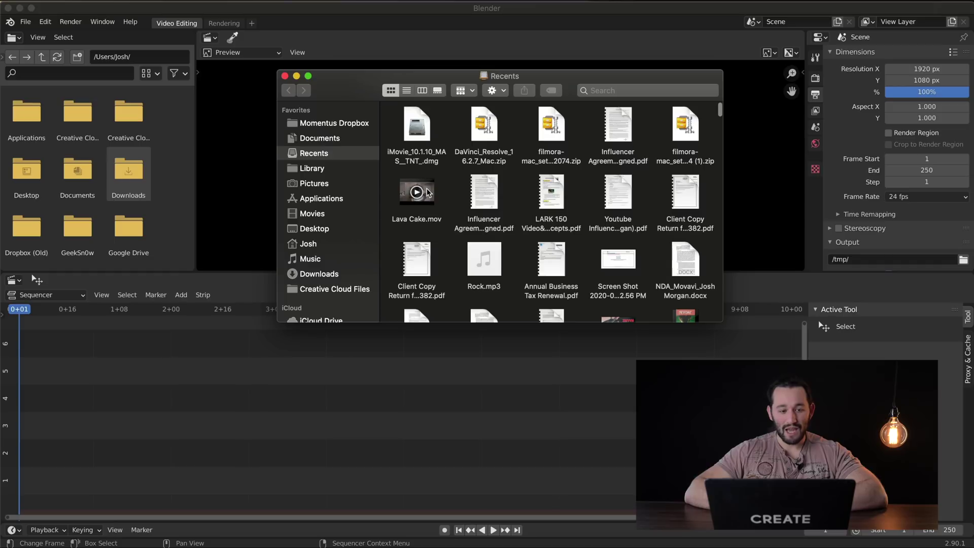
Step: Add Lava Cake.mov as movie and sound strips and play it, including from 2+04
left_click_drag(413, 191, 51, 312)
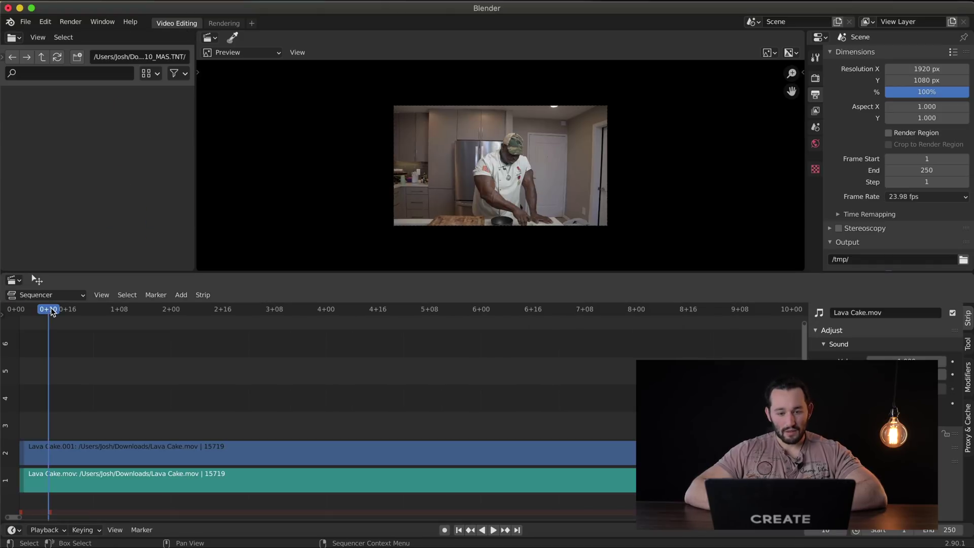
key("space")
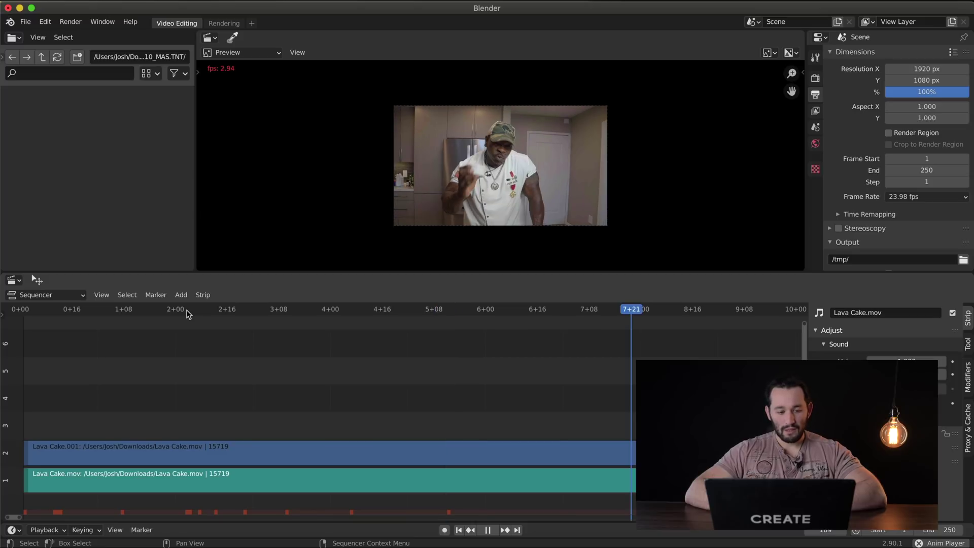
key("space")
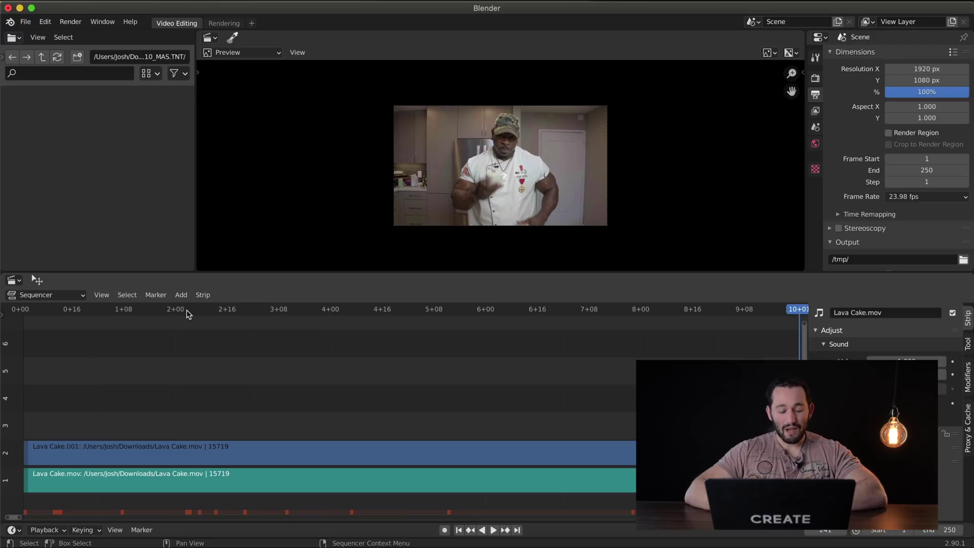
left_click(187, 310)
key("space")
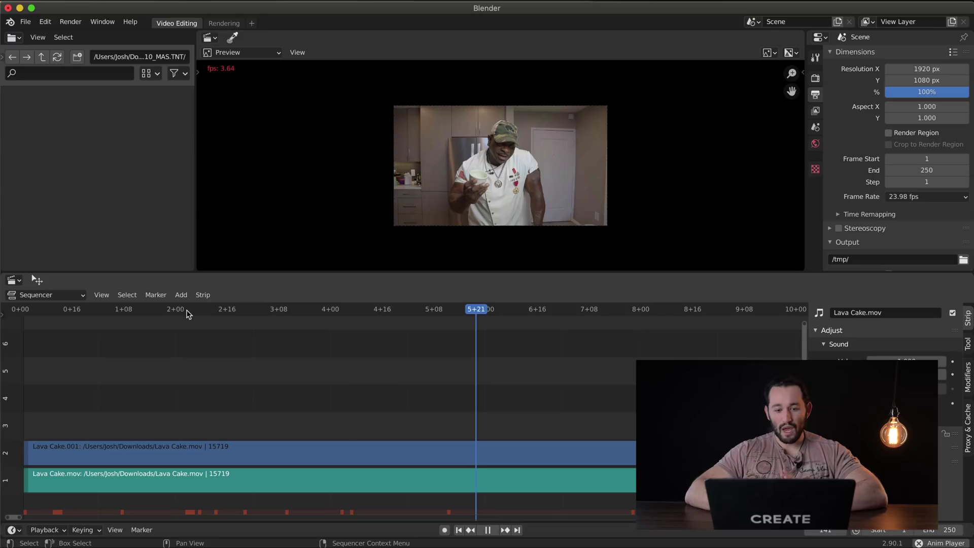
key("space")
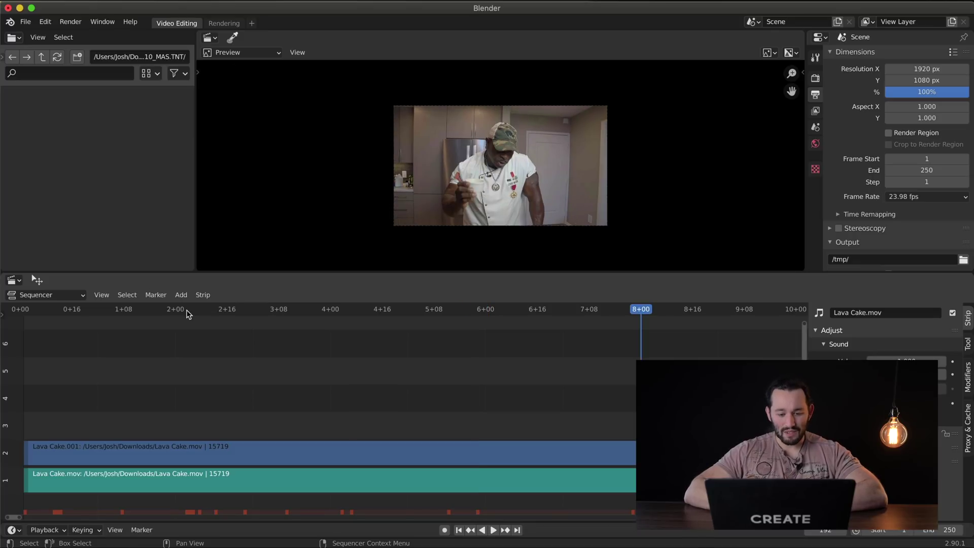
Step: Scrub to 6+14, select the Lava Cake.mov movie strip and show the scene properties
left_click(87, 309)
left_click(531, 311)
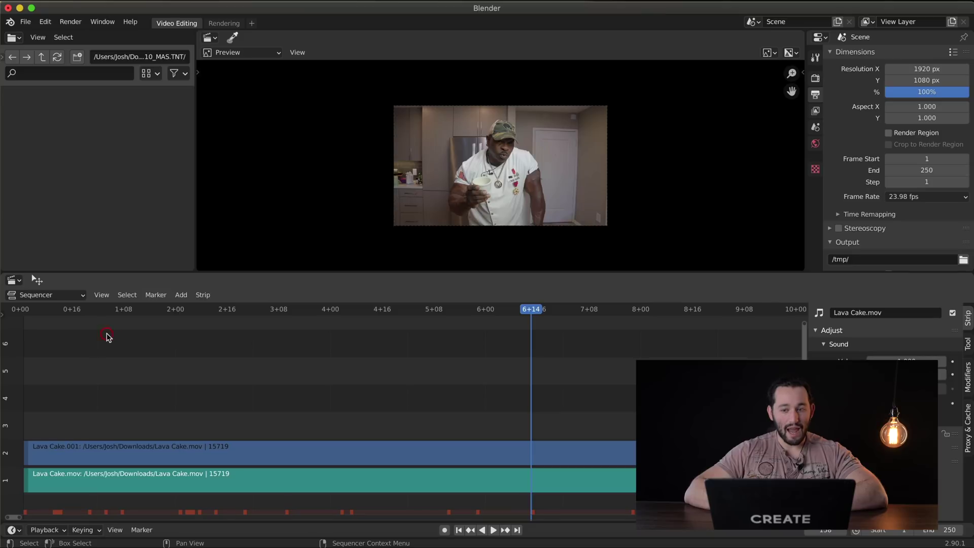
left_click(576, 479)
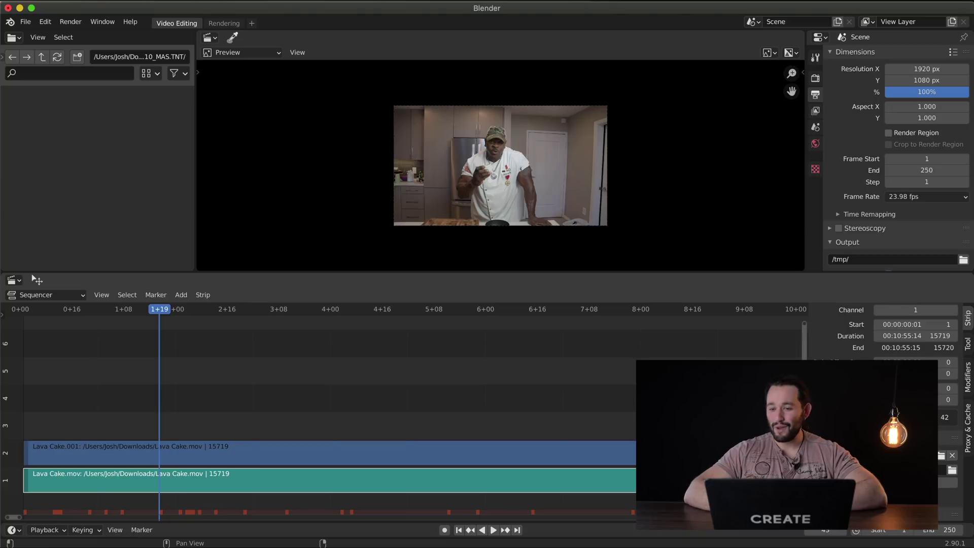
left_click(815, 127)
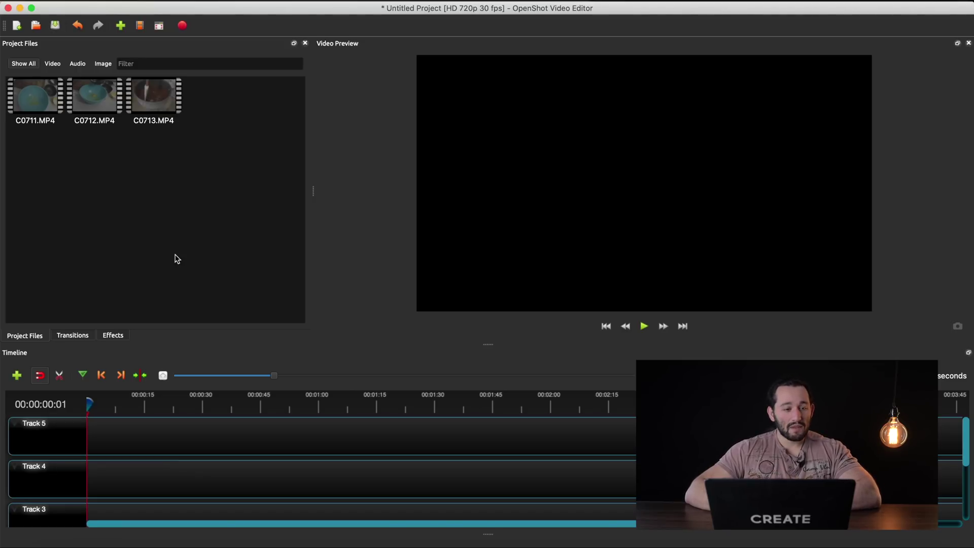
Step: Select C0711.MP4 in the Project Files list
left_click(41, 110)
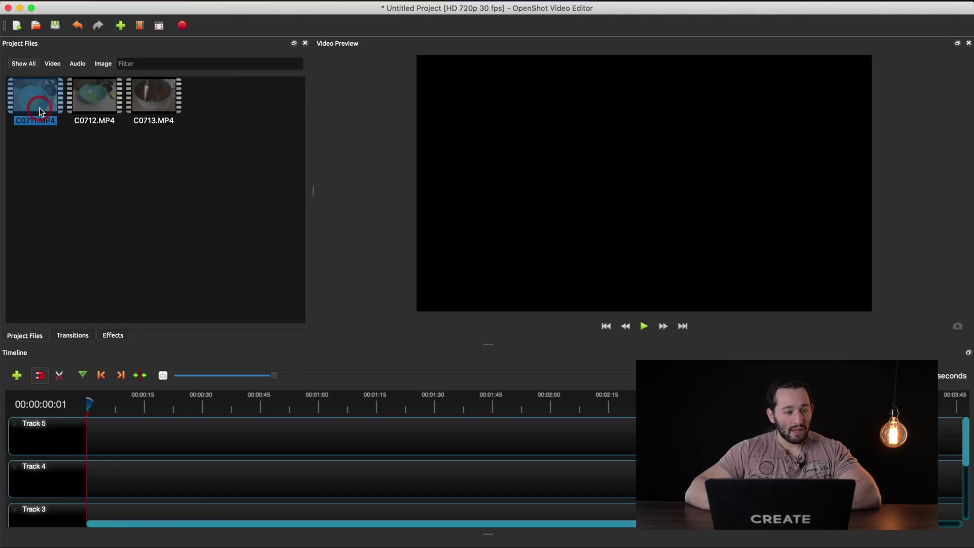
Step: Place C0711.MP4 on Track 4, preview it from about 14 to 17 seconds, and show the Effects list
left_click_drag(48, 94, 85, 453)
key("space")
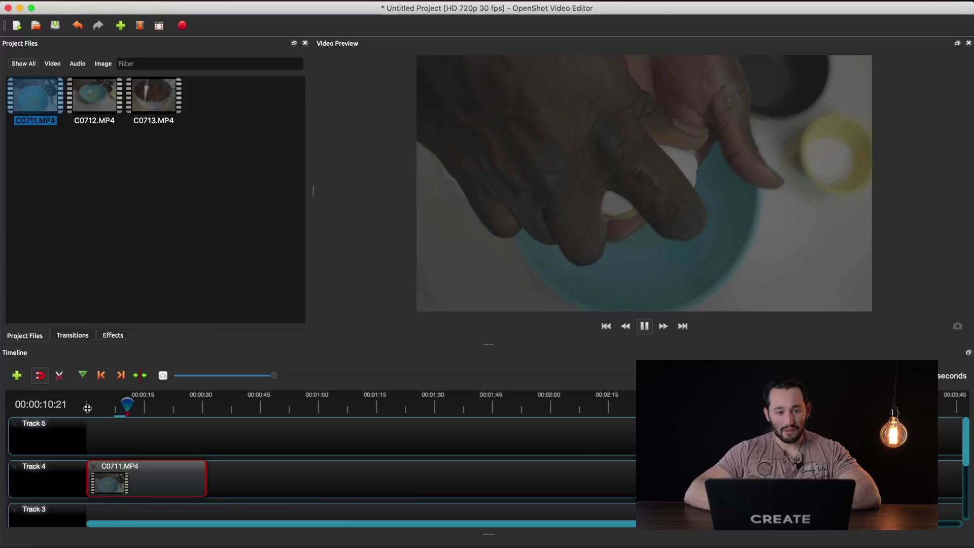
left_click(149, 404)
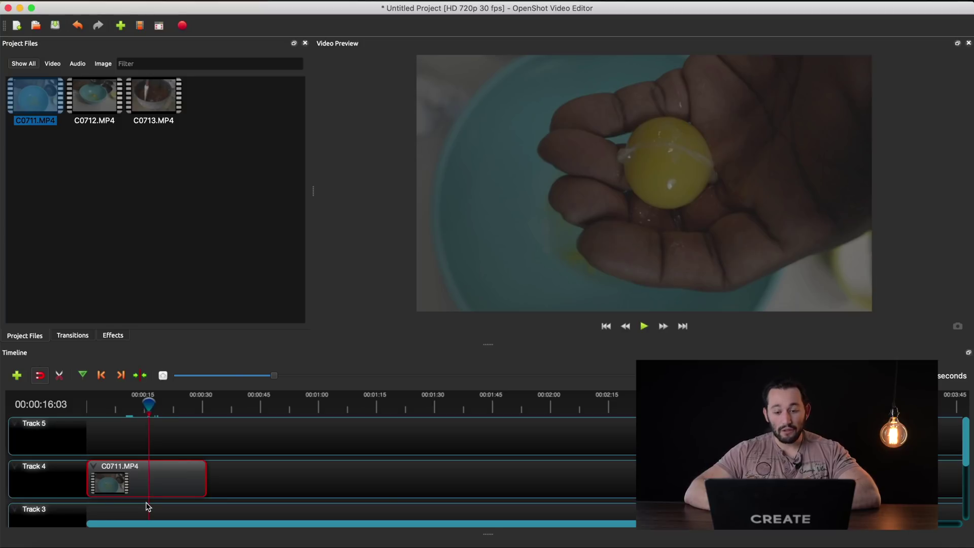
left_click(153, 405)
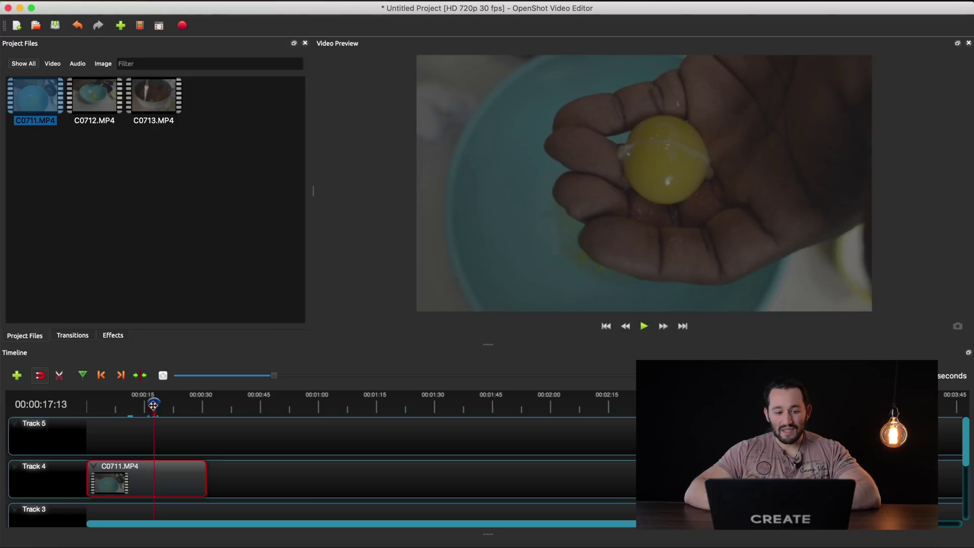
left_click_drag(153, 405, 145, 404)
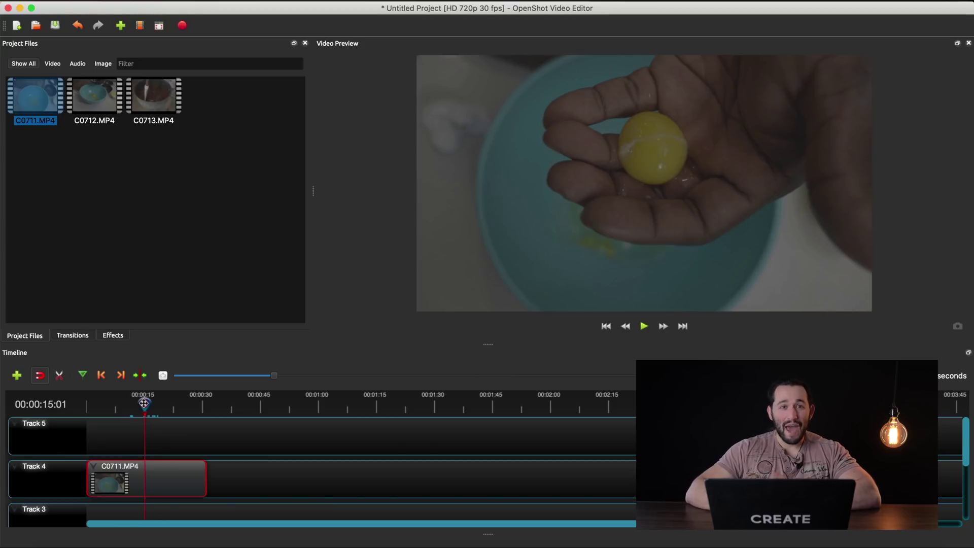
left_click_drag(144, 403, 143, 404)
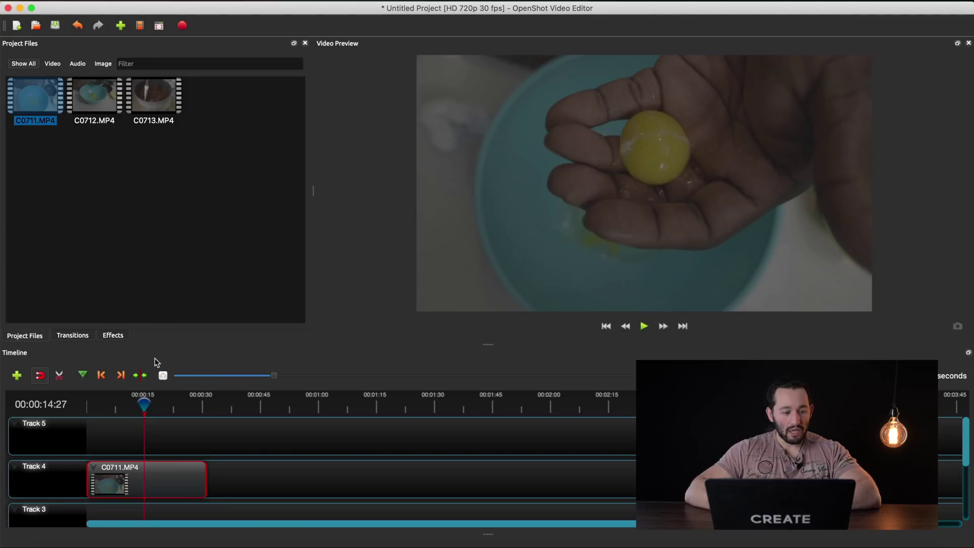
left_click(114, 338)
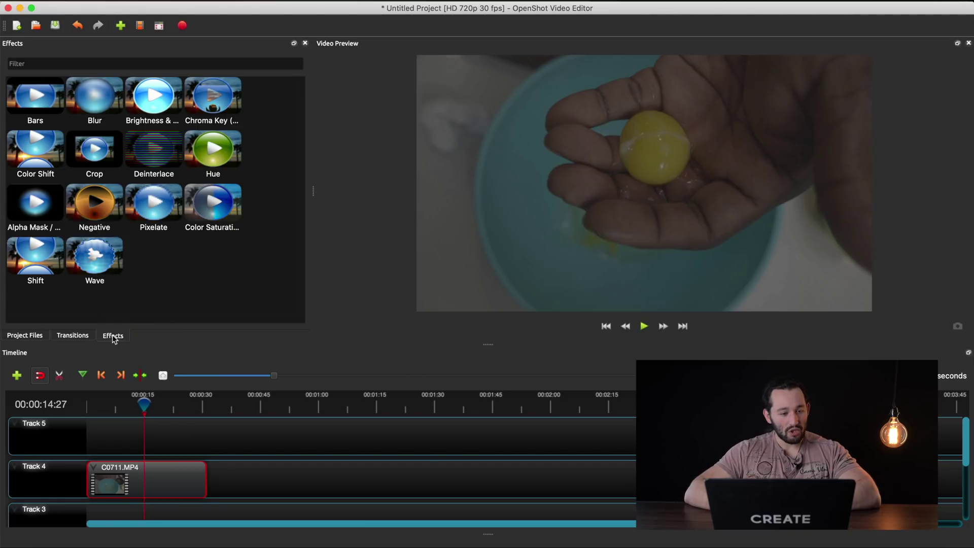
Step: After comparing Pixelate, Hue and Color Shift, drop Color Saturation onto C0711.MP4 on Track 4
left_click(165, 198)
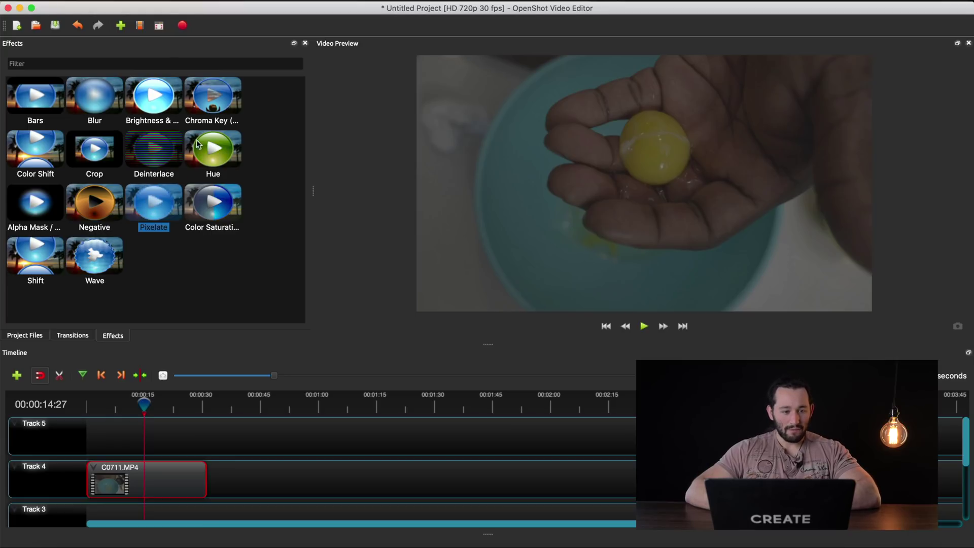
left_click(217, 157)
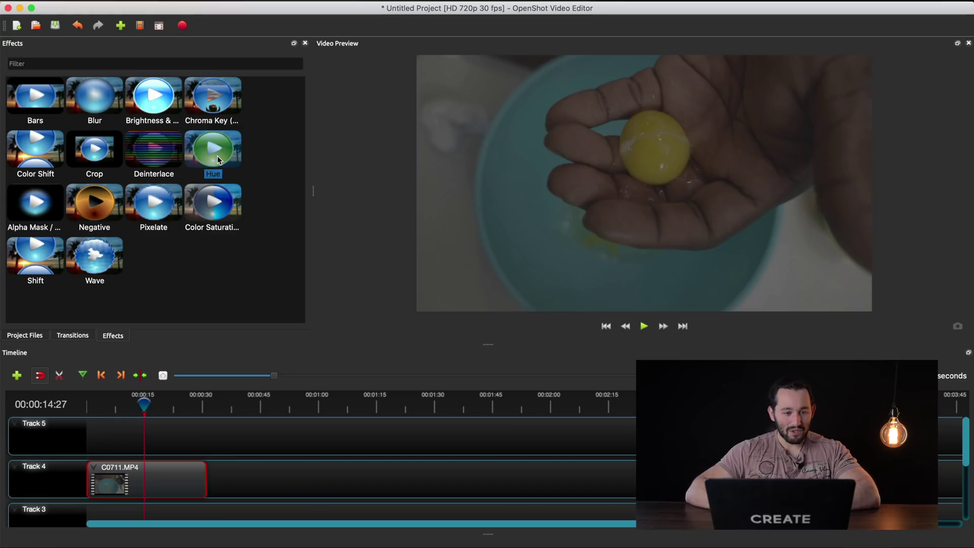
left_click(42, 155)
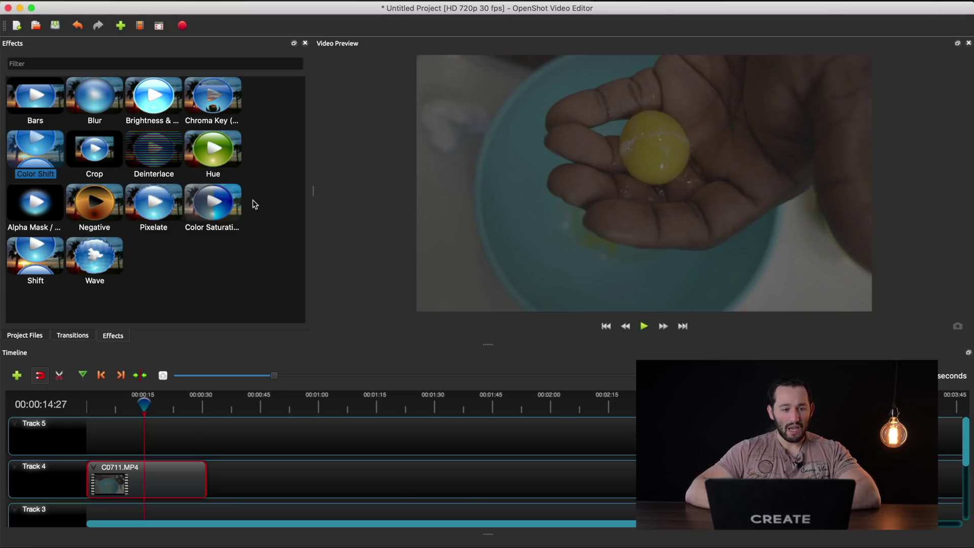
left_click(201, 202)
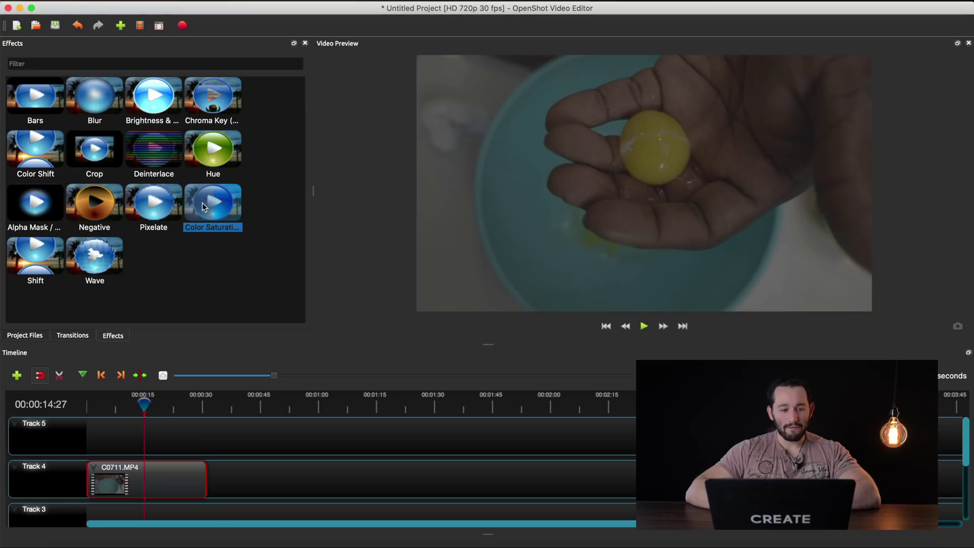
left_click_drag(202, 203, 158, 403)
left_click_drag(215, 222, 142, 474)
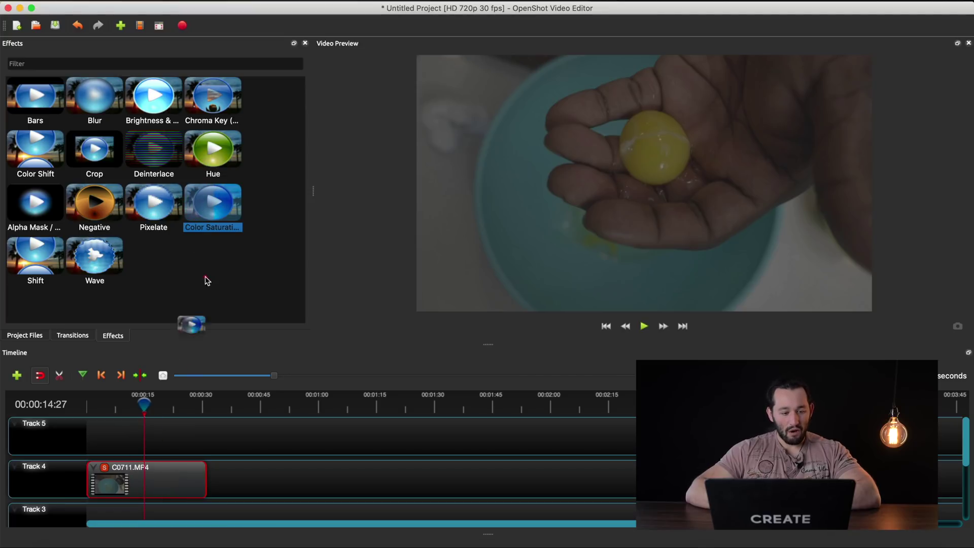
left_click(146, 409)
Step: Browse the transitions library, looking at Board 5 and Boxes 10
left_click(73, 335)
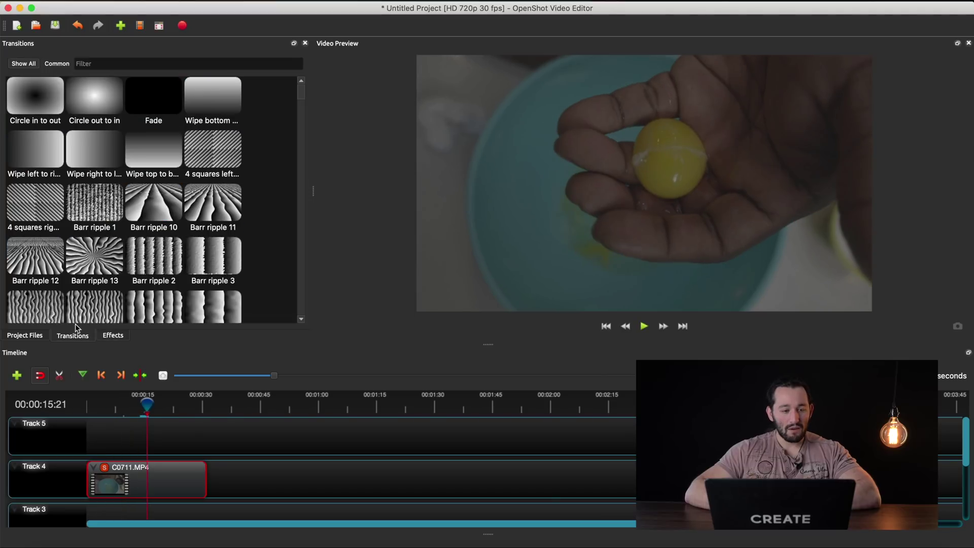
scroll(273, 124, "down", 5)
scroll(273, 123, "down", 1)
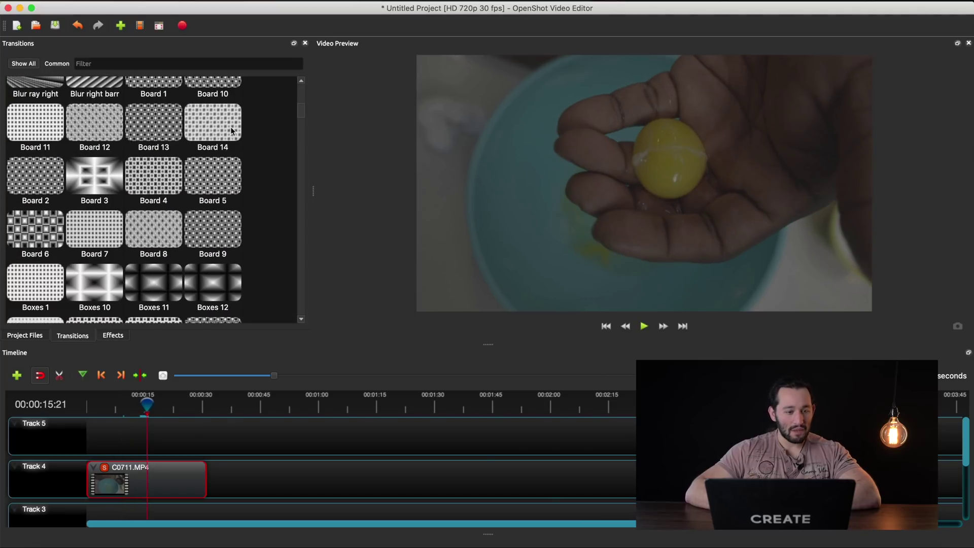
left_click(192, 173)
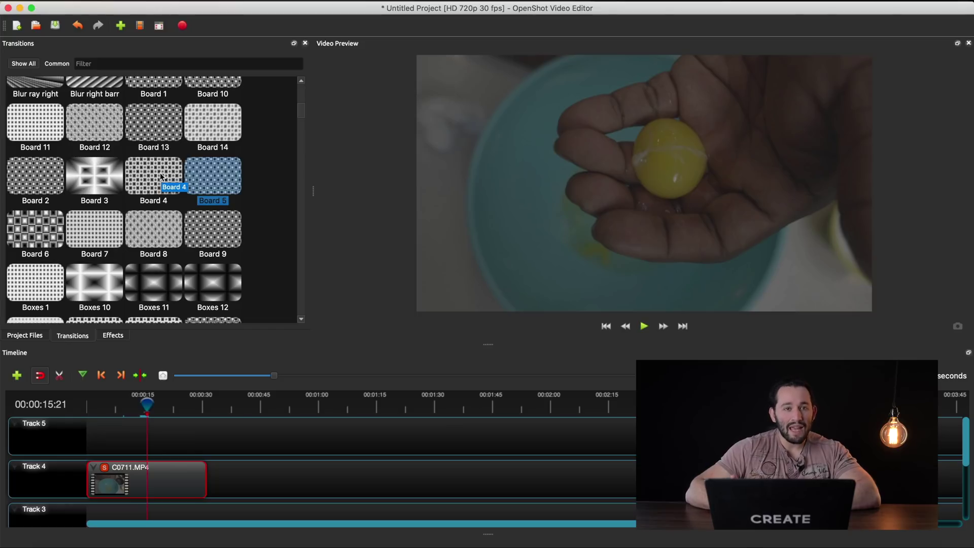
left_click(95, 284)
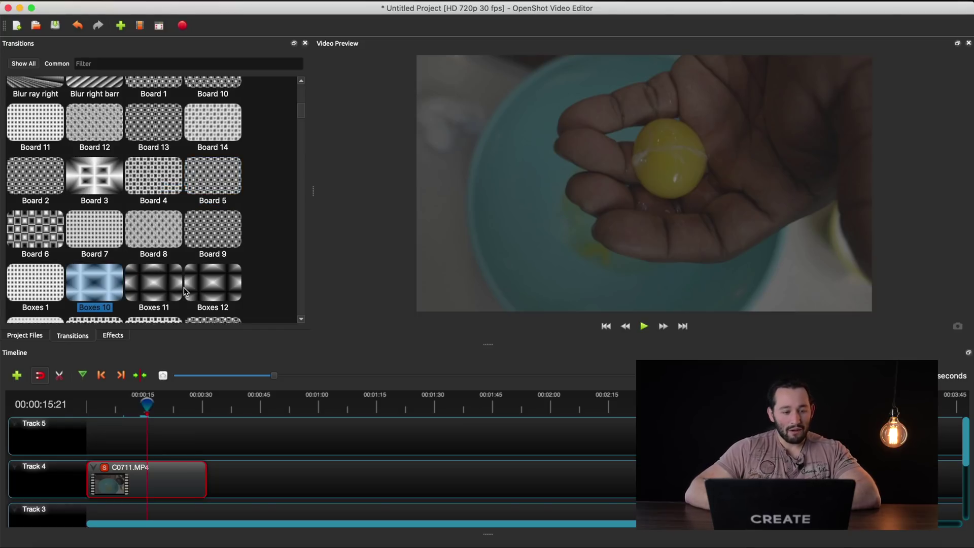
Step: Scrub the clip back to about 12 seconds and switch to the Razor tool
scroll(152, 284, "down", 10)
scroll(183, 290, "down", 10)
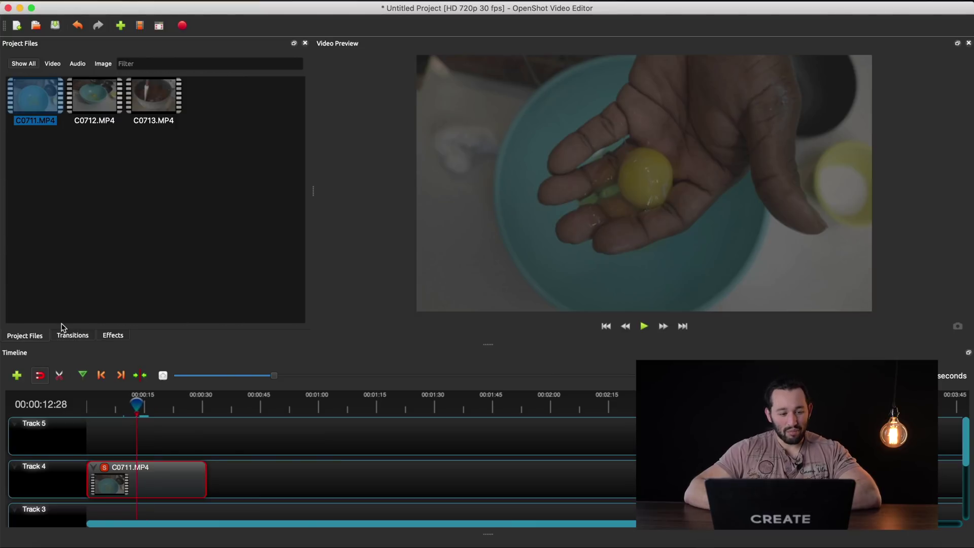
left_click_drag(143, 408, 124, 401)
left_click(60, 375)
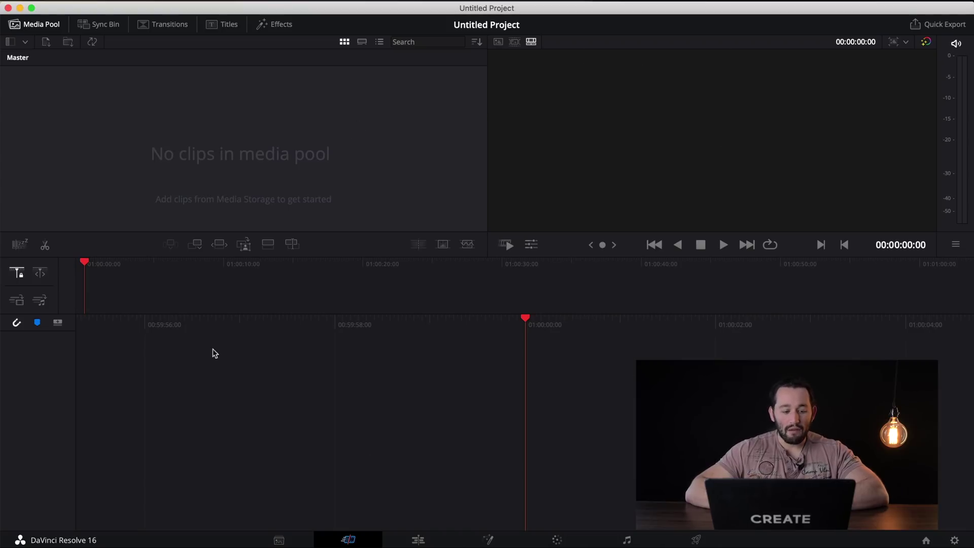
left_click(80, 534)
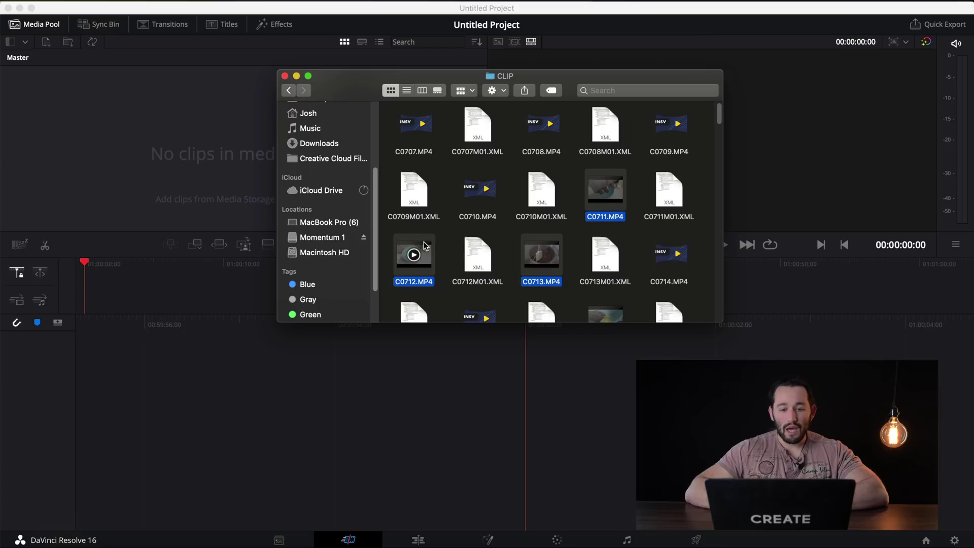
Step: Drop C0711, C0712 and C0713 onto a frame-rate-matched Timeline 1, then play it from the start
left_click_drag(604, 198, 120, 298)
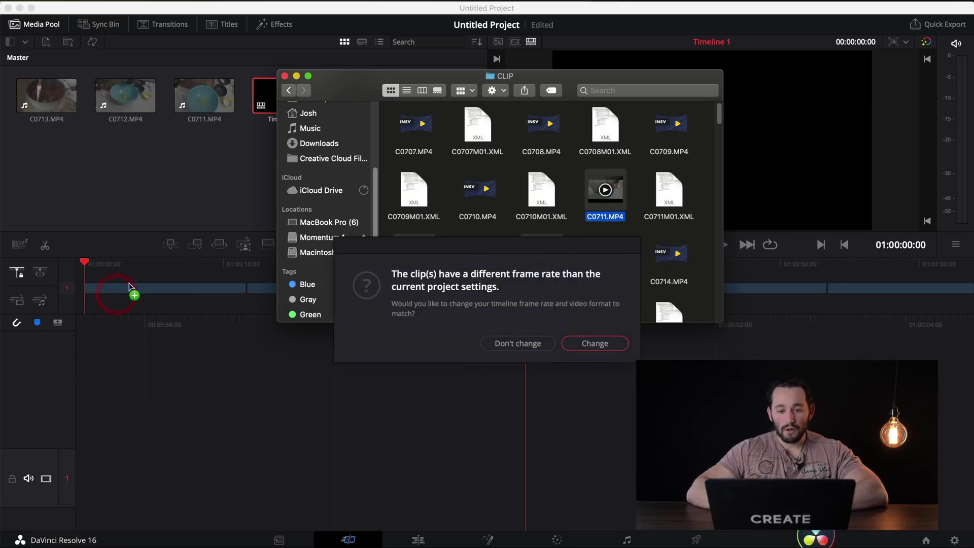
key("Return")
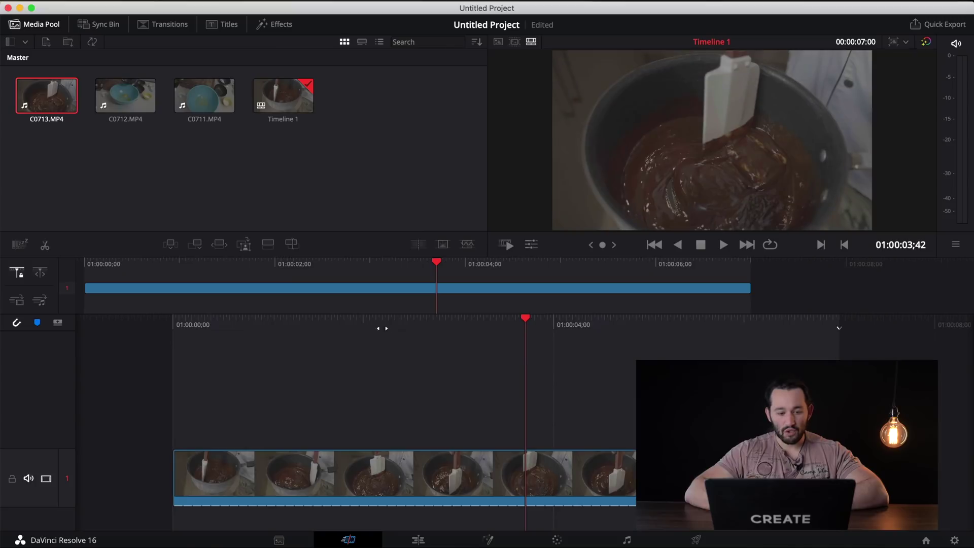
left_click(222, 264)
key("space")
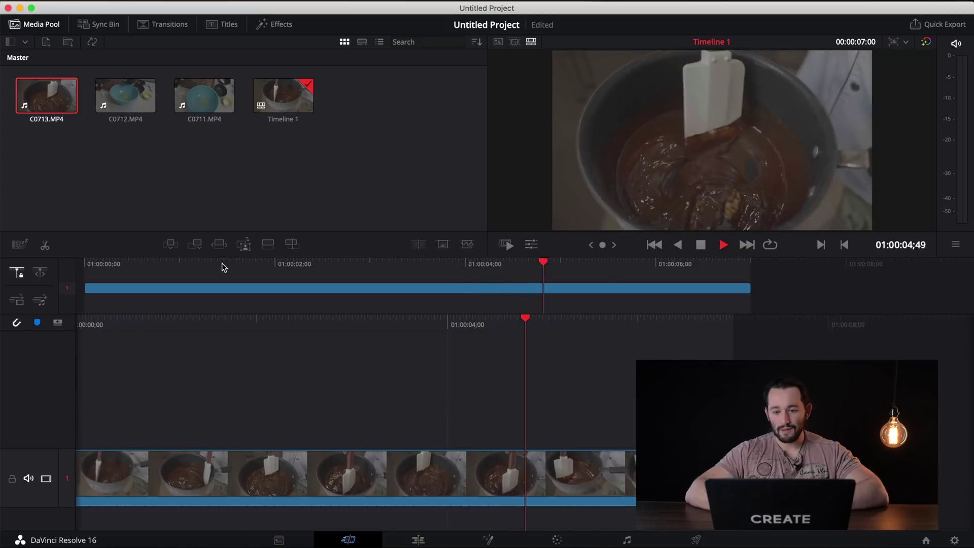
key("space")
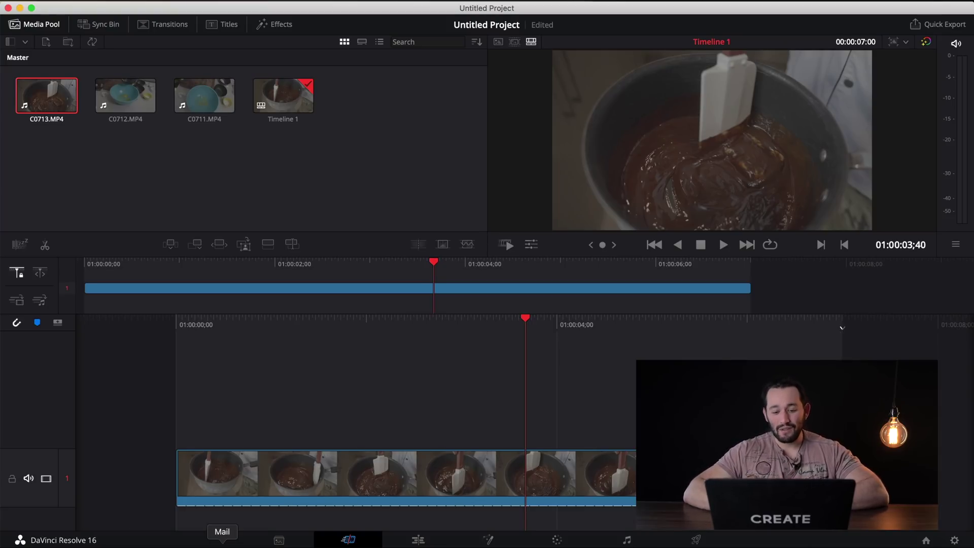
Step: On the Color page, add a serial node (Alt+S) with a circular window
left_click(557, 540)
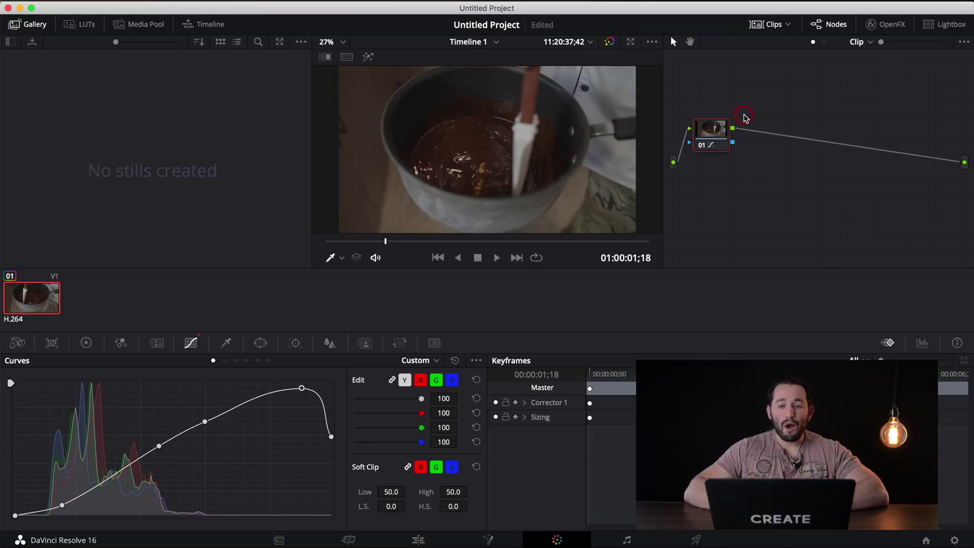
key("alt+s")
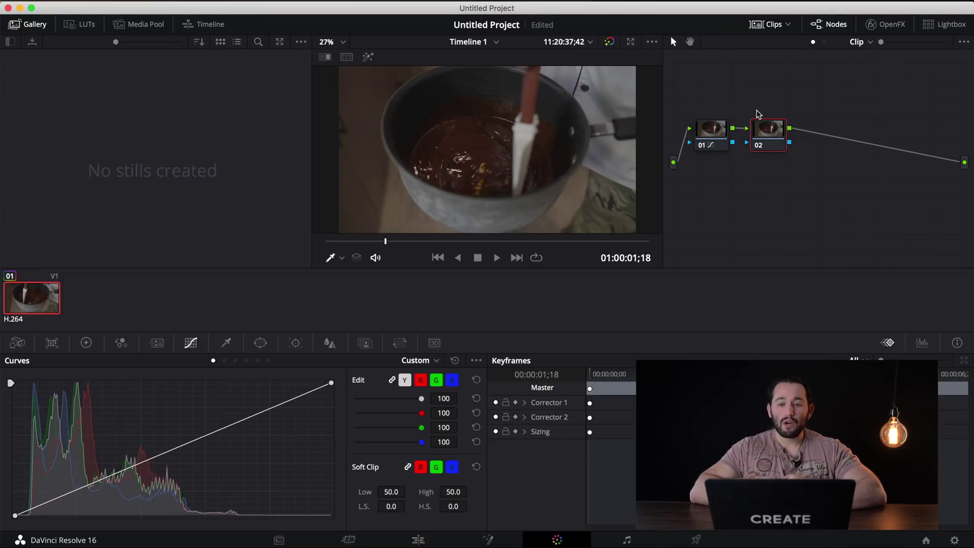
left_click(263, 343)
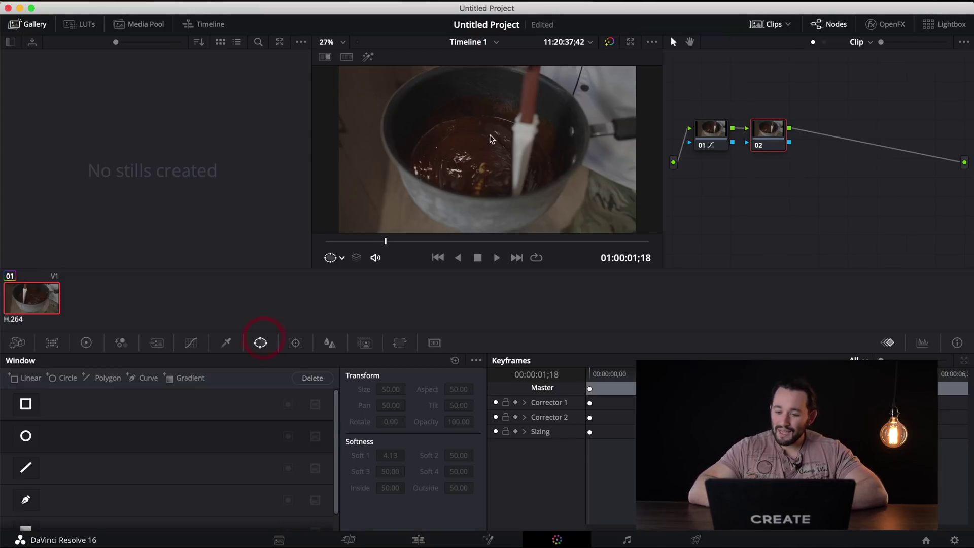
left_click(26, 435)
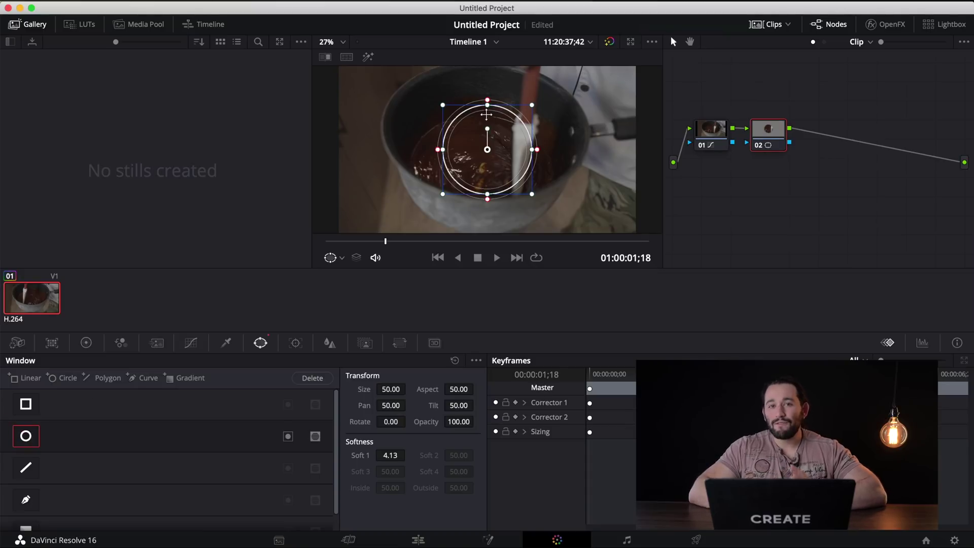
Step: Shape the circle into a soft oval over the chocolate, size 27.05 and softness 10.40
left_click_drag(531, 196, 581, 215)
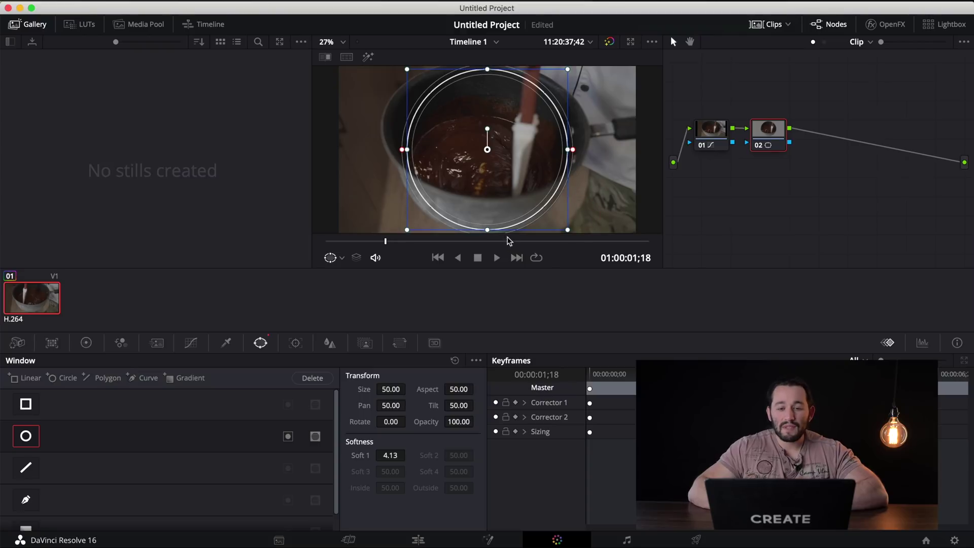
left_click_drag(487, 230, 486, 194)
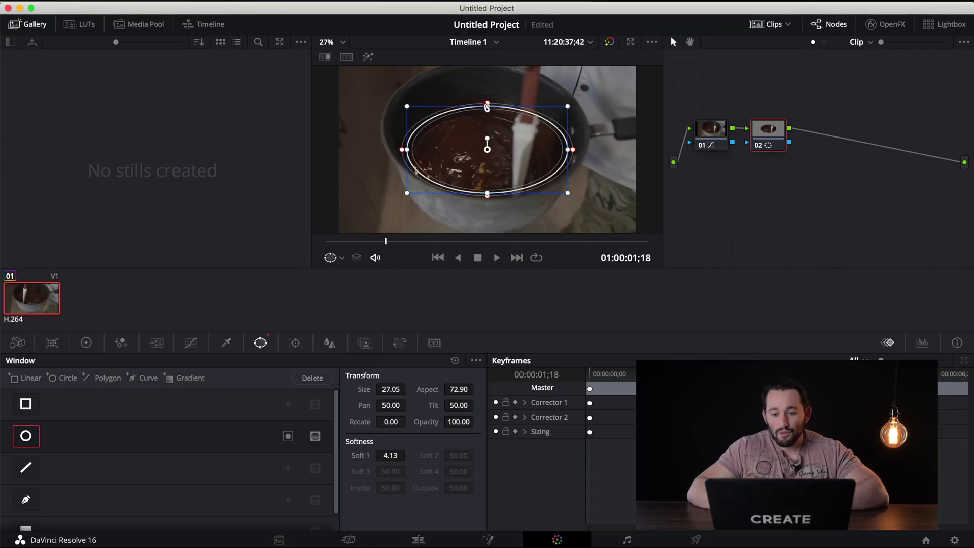
mouse_move(487, 105)
left_mouse_down()
mouse_move(486, 96)
mouse_move(475, 119)
left_mouse_up()
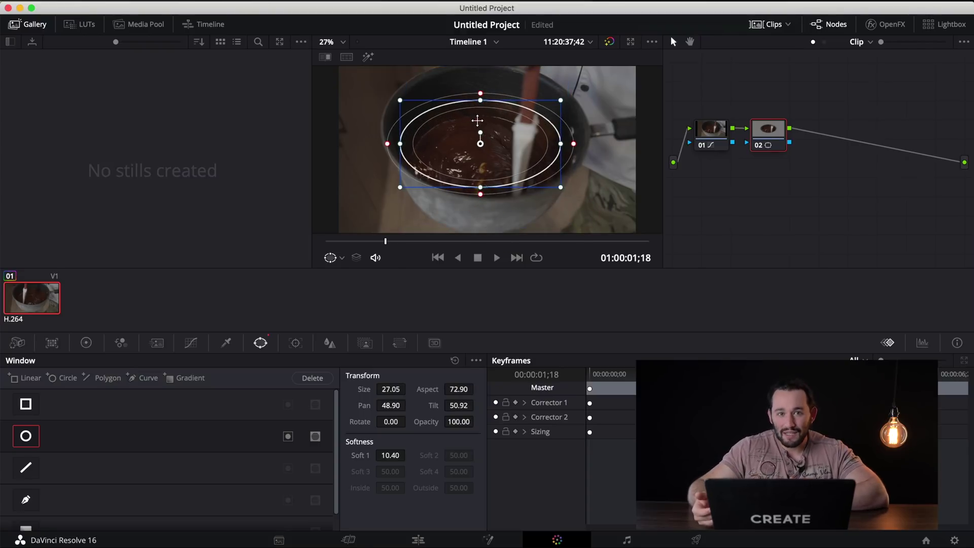
Step: Raise the luma curve to brighten the oval, then look through Key, Blur, Motion Effects and RGB Mixer
left_click(189, 343)
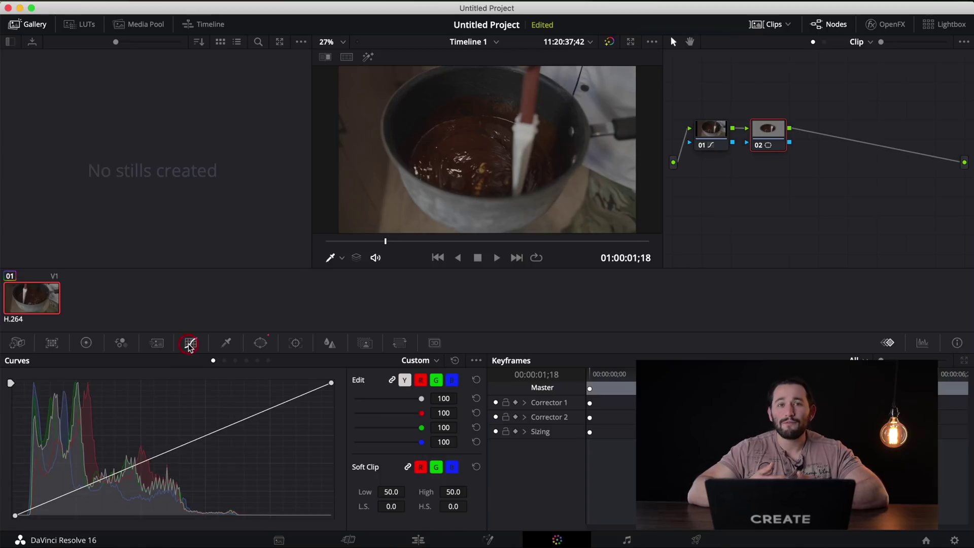
left_click_drag(217, 429, 211, 407)
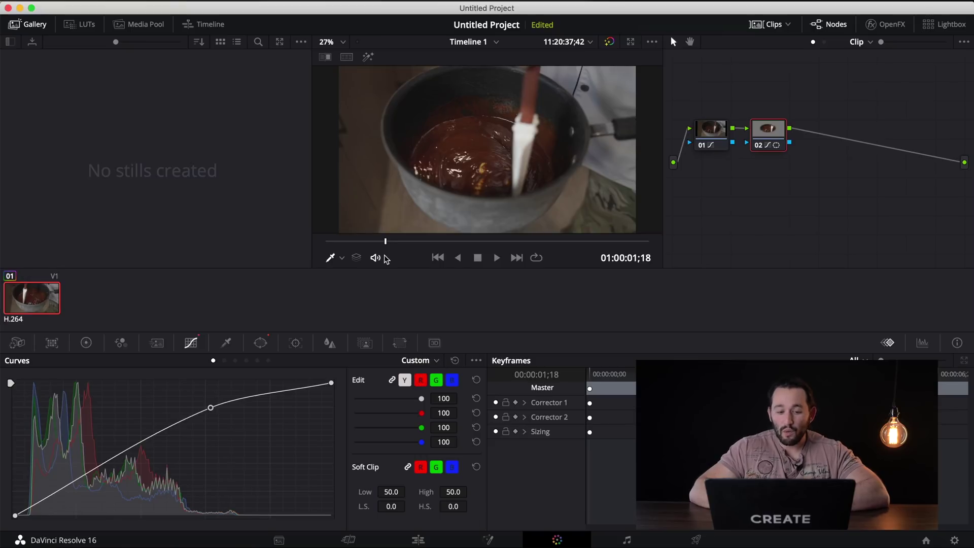
left_click(370, 343)
left_click(330, 342)
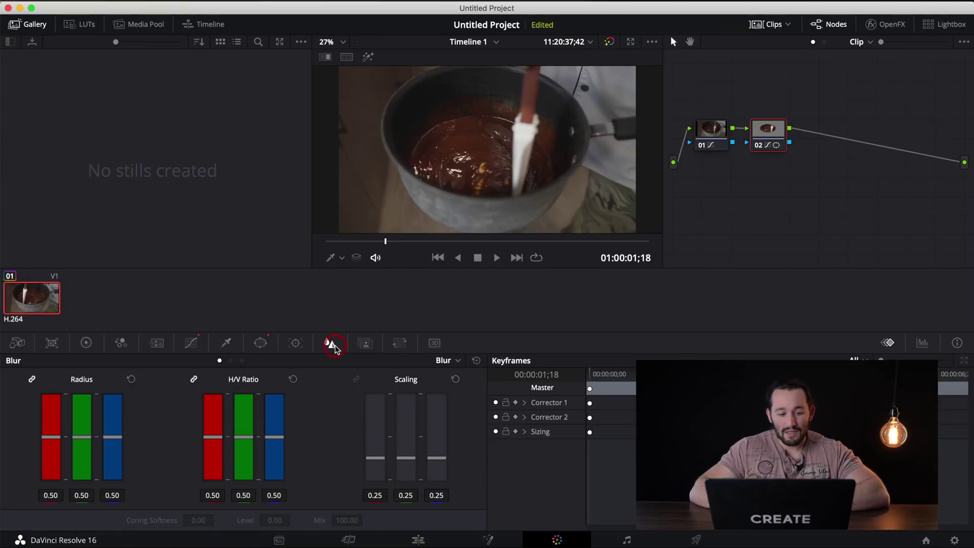
left_click(156, 343)
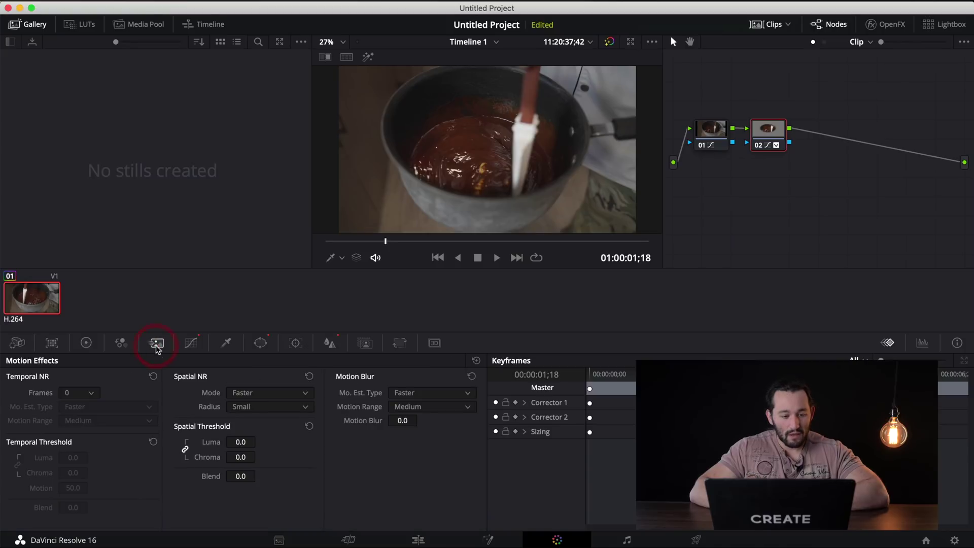
left_click(126, 347)
Step: Push the Gamma wheel toward red, to 0.03 red and -0.01 green
left_click(87, 342)
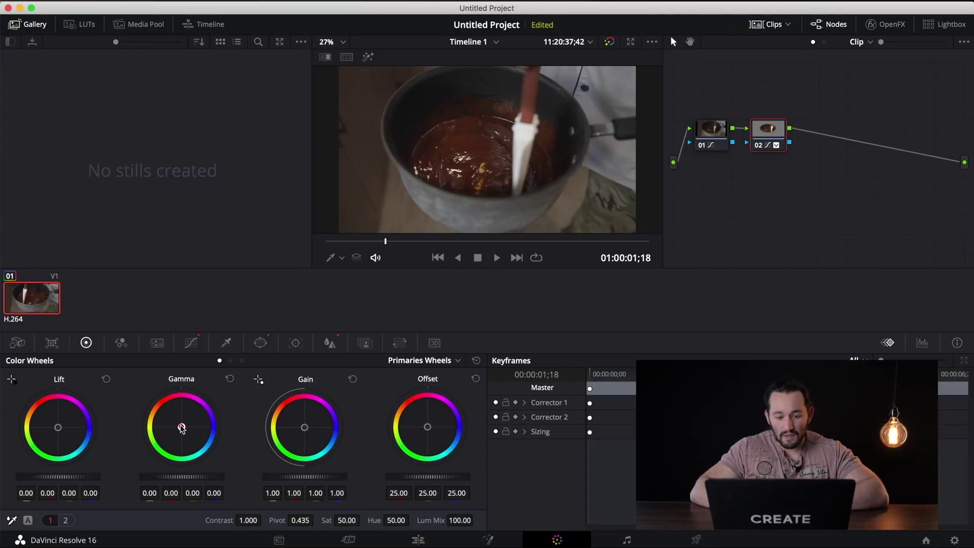
left_click_drag(182, 427, 181, 423)
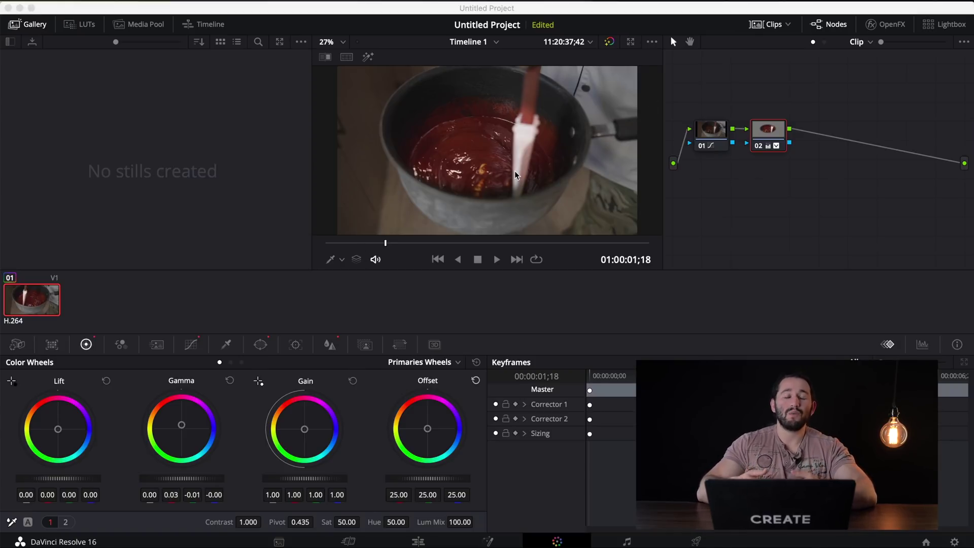
left_click(515, 175)
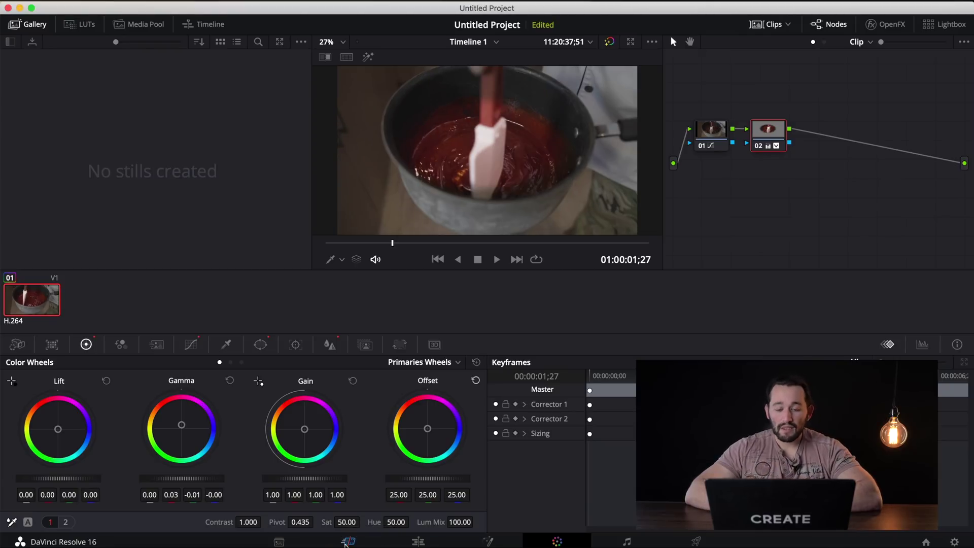
Step: Switch to the Cut page to view Timeline 1 with the red-graded chocolate clip
left_click(346, 541)
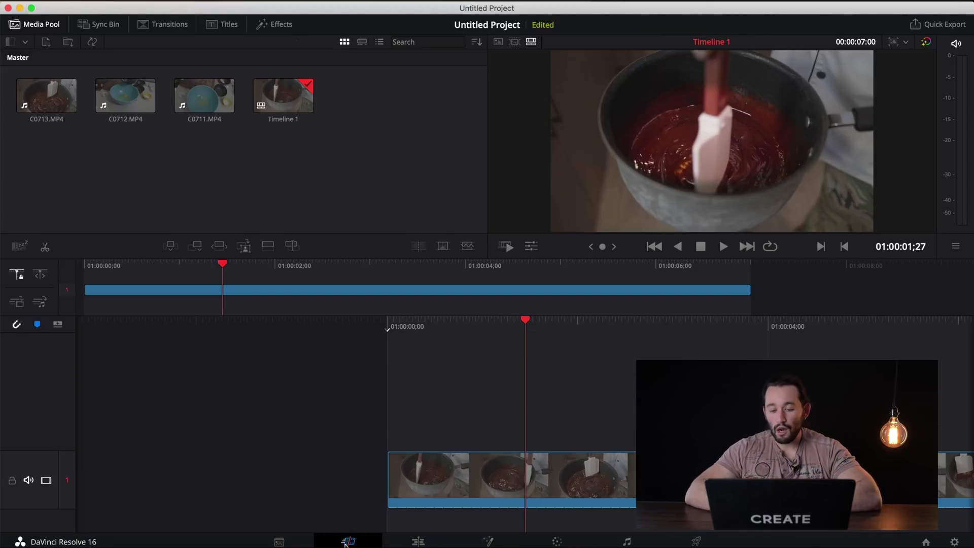